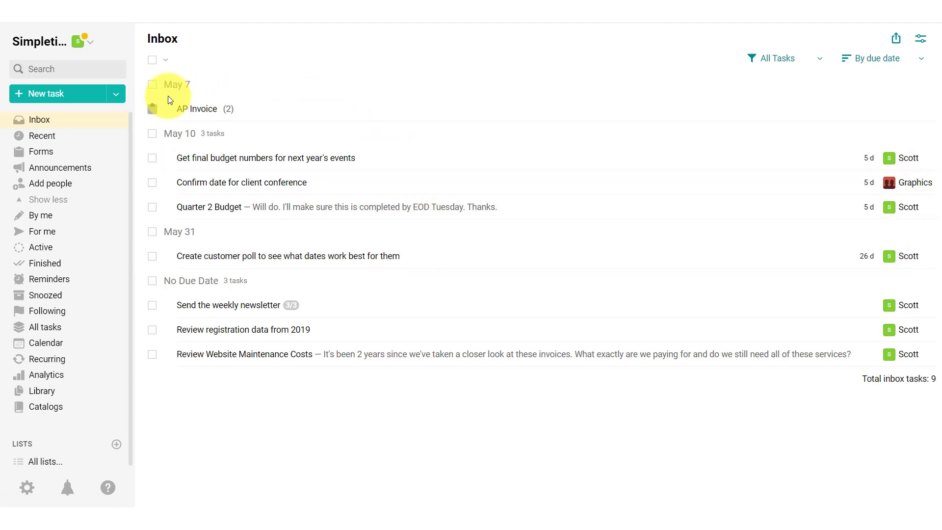
- Draft a task titled 'Send our weekly newsletter' and close the assignee list without choosing anyone
{"action": "left_click", "coordinate": [71, 100]}
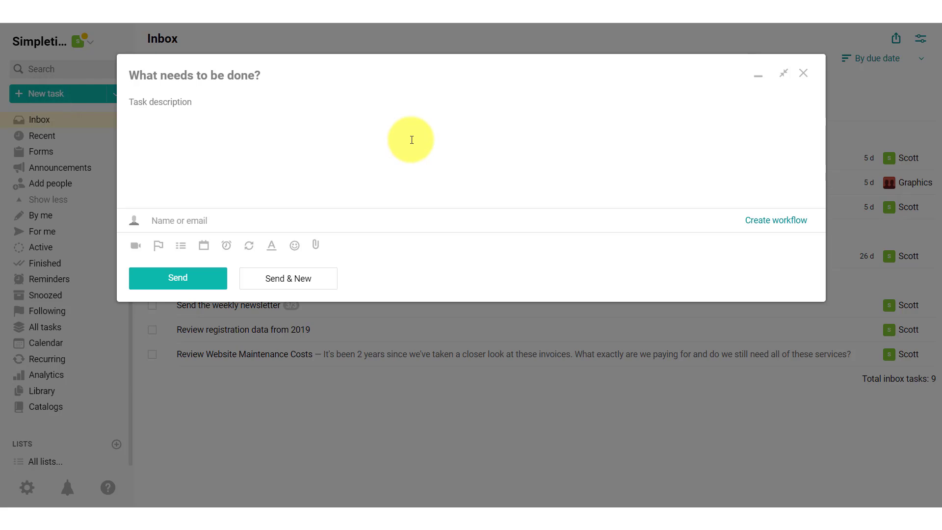
{"action": "type", "text": "Send our weekly newsletter"}
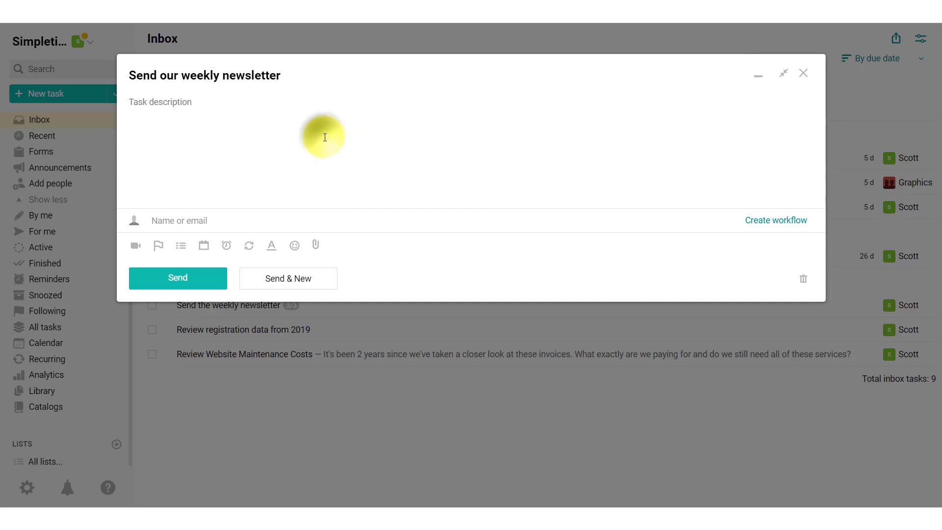
{"action": "left_click", "coordinate": [320, 133]}
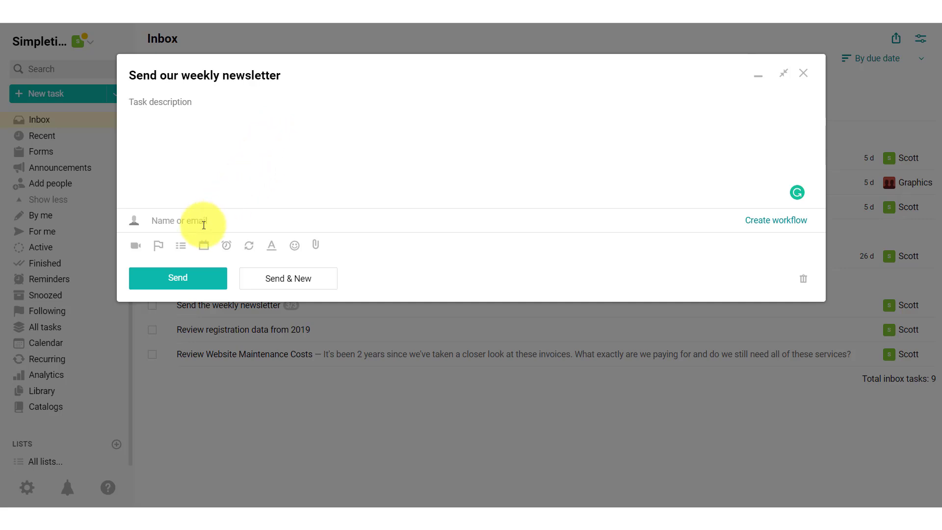
{"action": "left_click", "coordinate": [203, 223]}
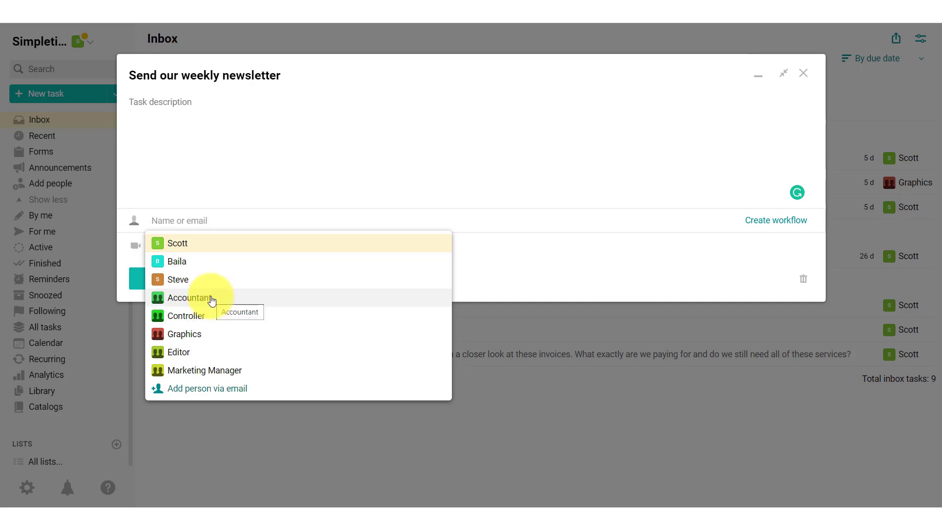
{"action": "left_click", "coordinate": [524, 147]}
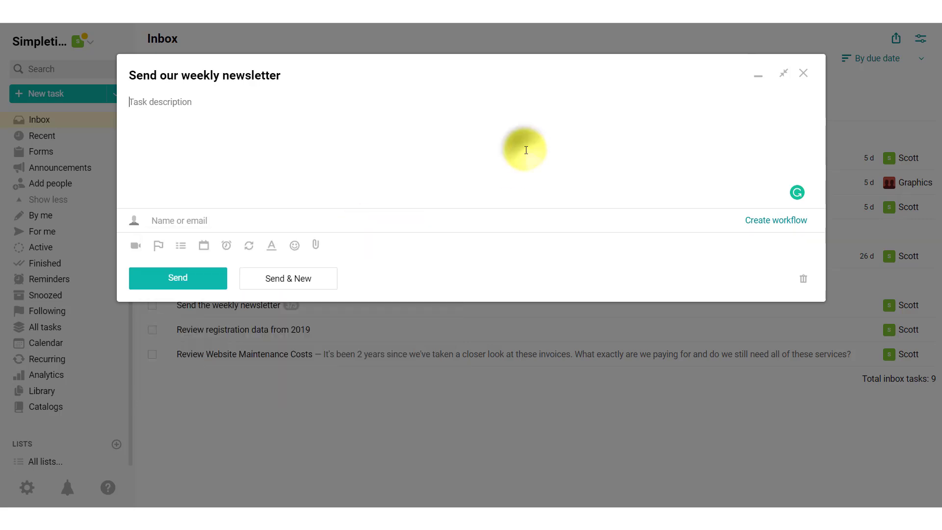
- Assign the newsletter task to the Editor group, send it, and close the blank follow-up form
{"action": "left_click", "coordinate": [769, 223]}
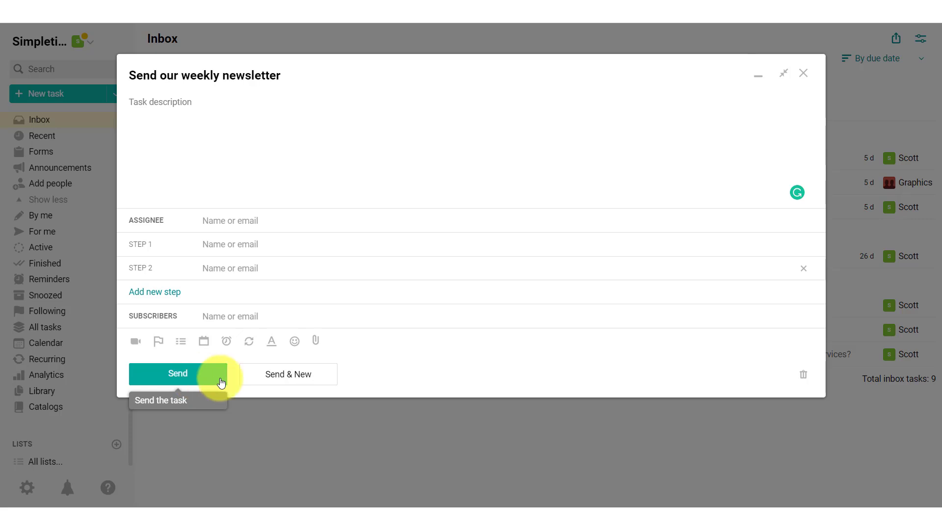
{"action": "left_click", "coordinate": [296, 382]}
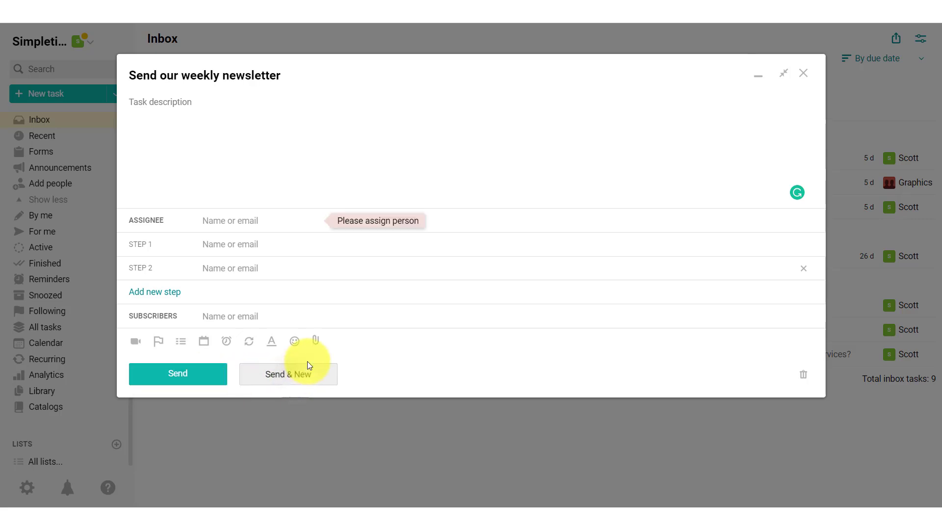
{"action": "left_click", "coordinate": [241, 221]}
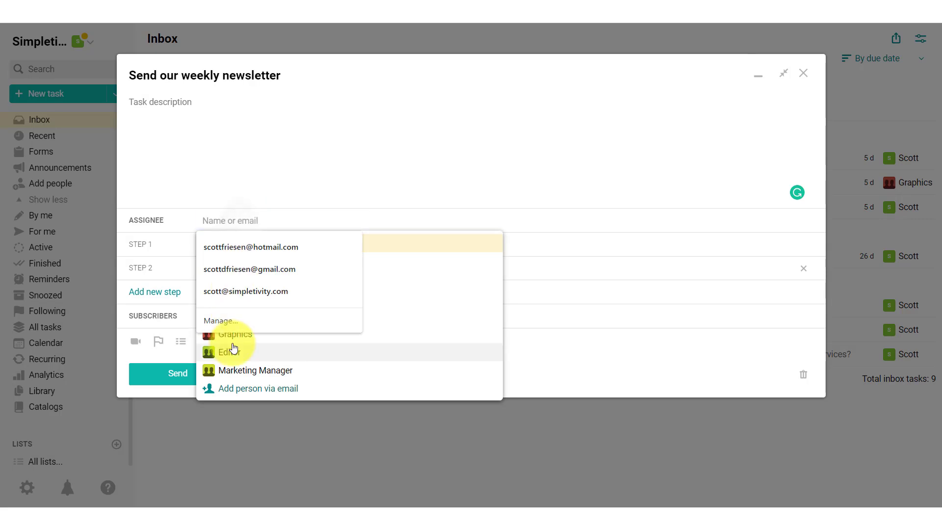
{"action": "left_click", "coordinate": [232, 352]}
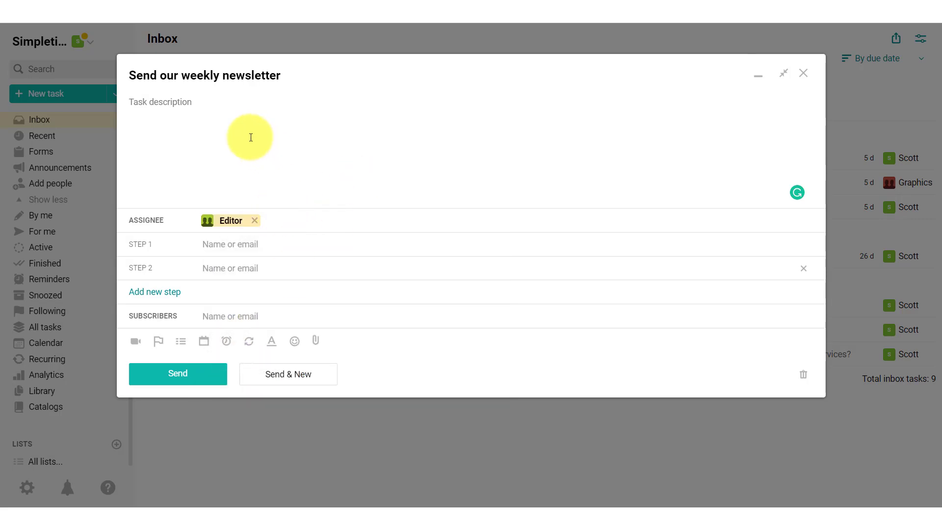
{"action": "left_click", "coordinate": [288, 375]}
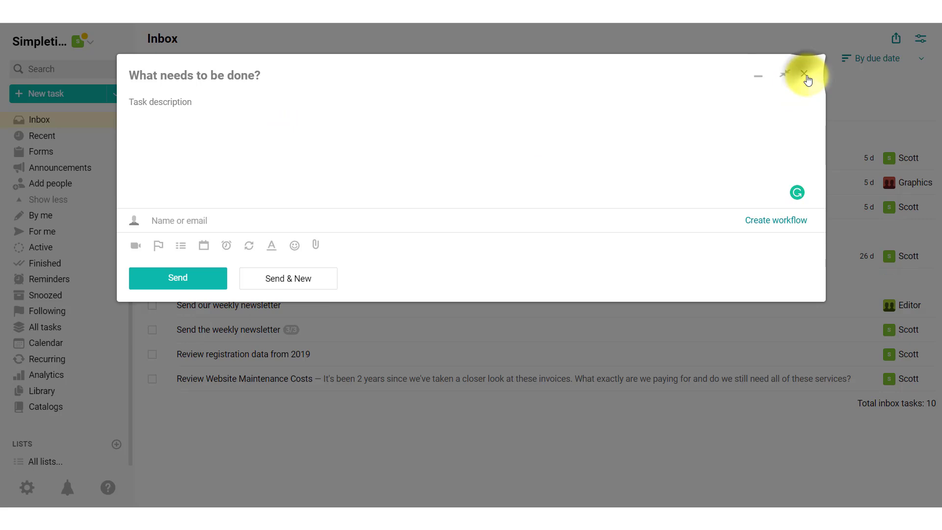
{"action": "left_click", "coordinate": [805, 77]}
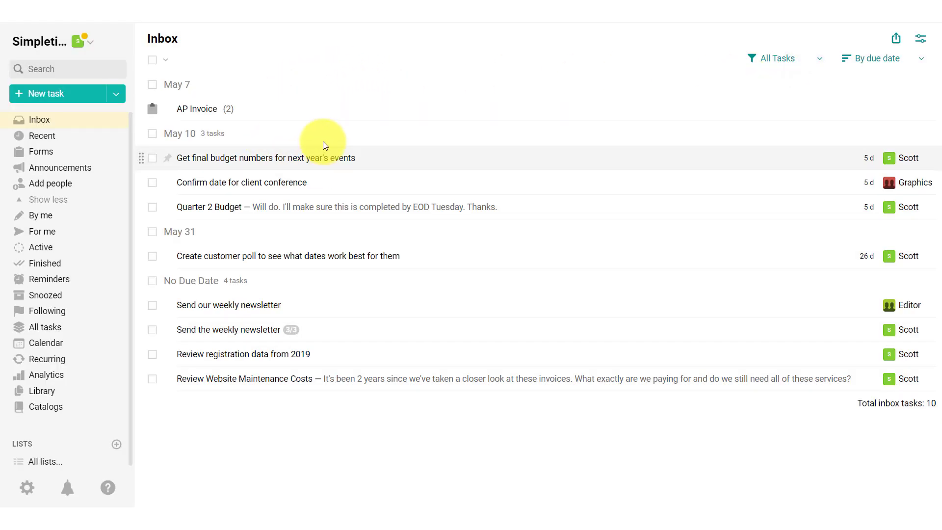
- Go to the Forms page listing AP Invoice, Service Desk and the other forms
{"action": "left_click", "coordinate": [44, 153]}
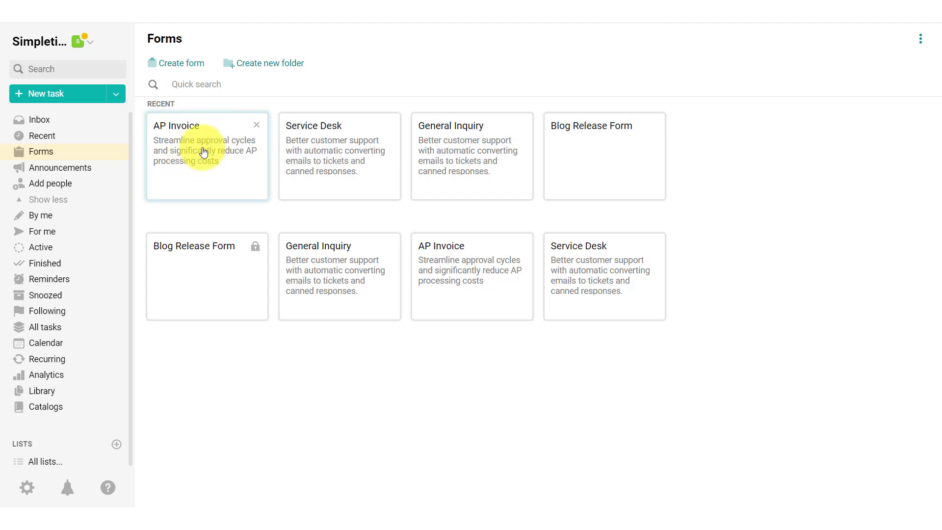
{"action": "mouse_move", "coordinate": [207, 156]}
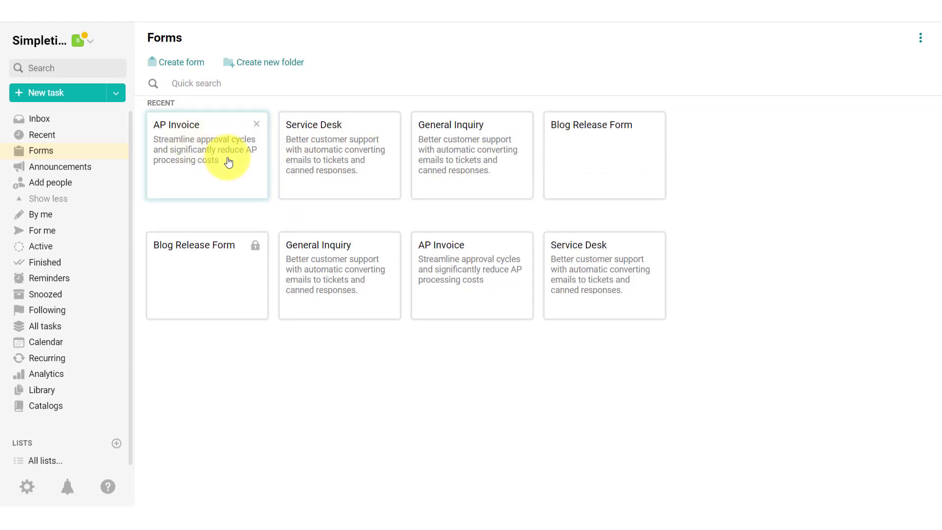
{"action": "left_click", "coordinate": [195, 151]}
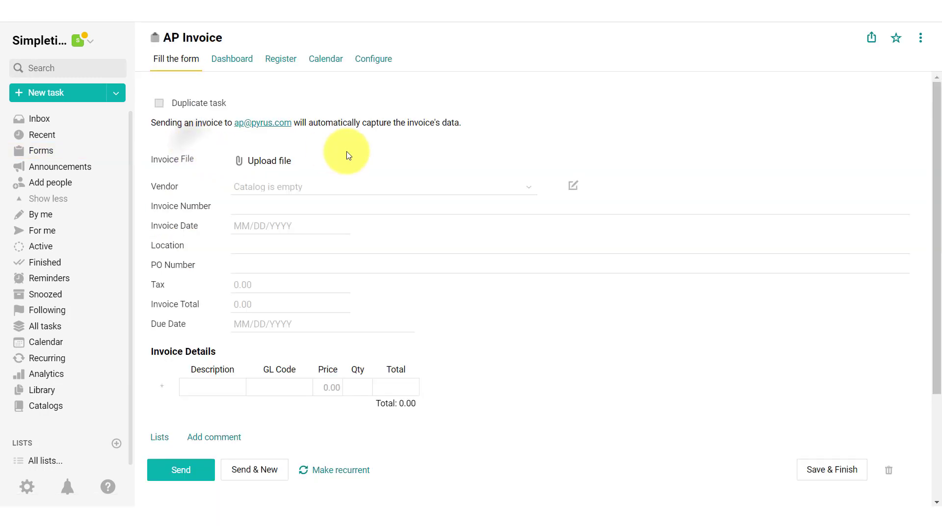
{"action": "scroll", "coordinate": [320, 206], "scroll_direction": "down", "scroll_amount": 2}
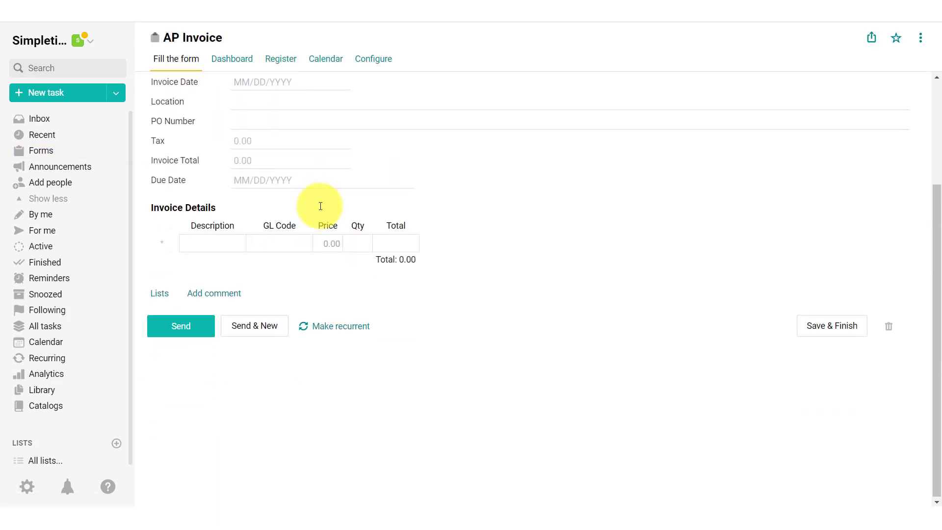
{"action": "scroll", "coordinate": [320, 206], "scroll_direction": "up", "scroll_amount": 2}
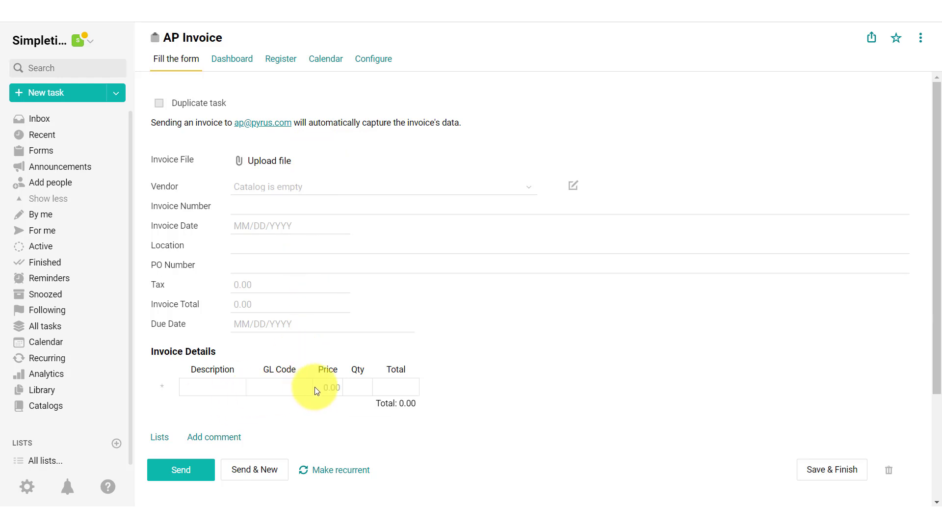
{"action": "mouse_move", "coordinate": [263, 161]}
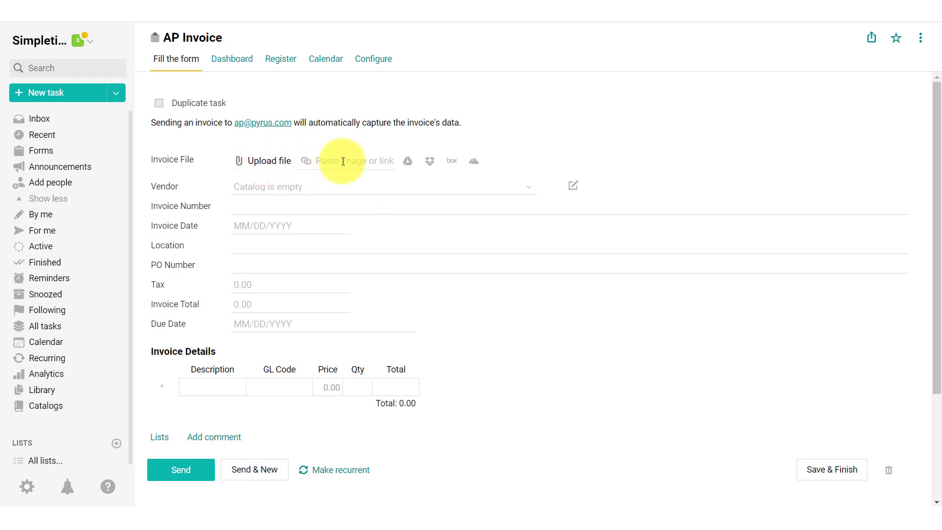
- Attach the WB Mason Invoice PDF to the AP Invoice form and send it
{"action": "left_click", "coordinate": [254, 161]}
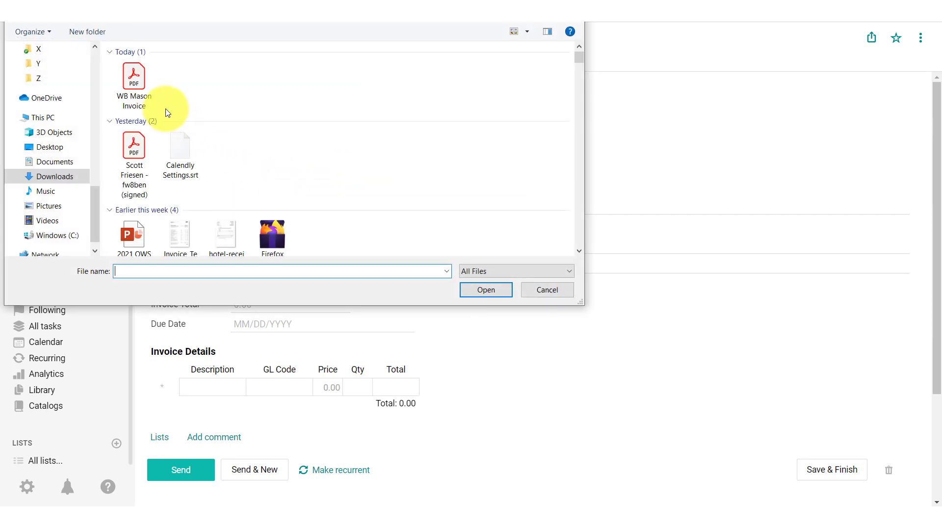
{"action": "left_click", "coordinate": [131, 75]}
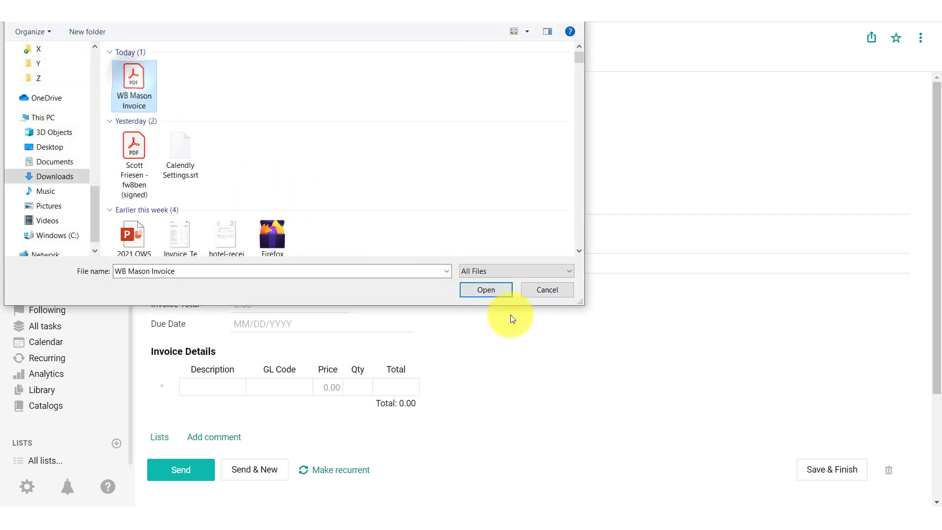
{"action": "left_click", "coordinate": [491, 289]}
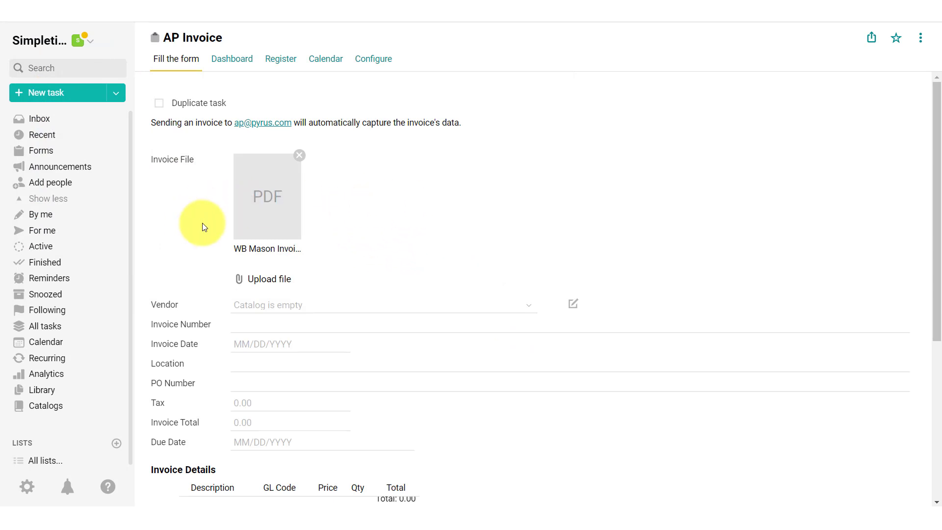
{"action": "scroll", "coordinate": [202, 223], "scroll_direction": "down", "scroll_amount": 4}
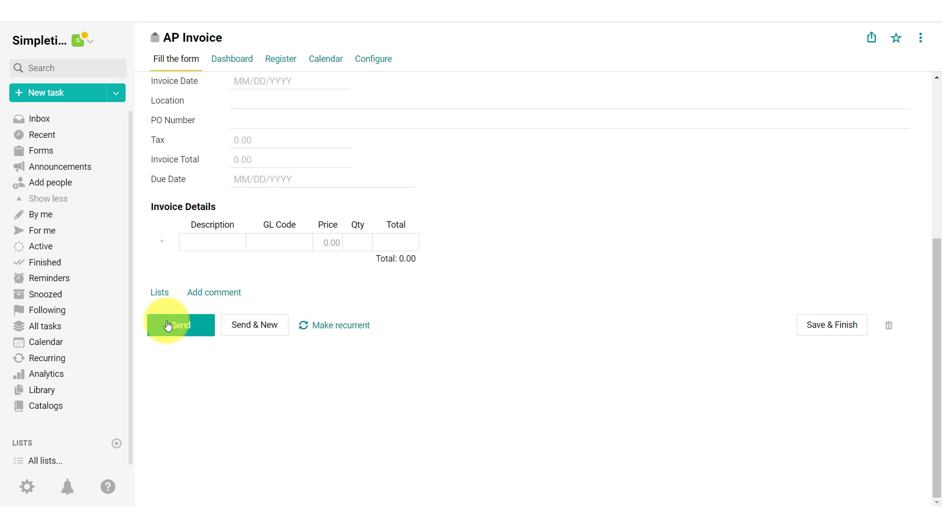
{"action": "scroll", "coordinate": [174, 317], "scroll_direction": "up", "scroll_amount": 4}
{"action": "scroll", "coordinate": [178, 278], "scroll_direction": "down", "scroll_amount": 4}
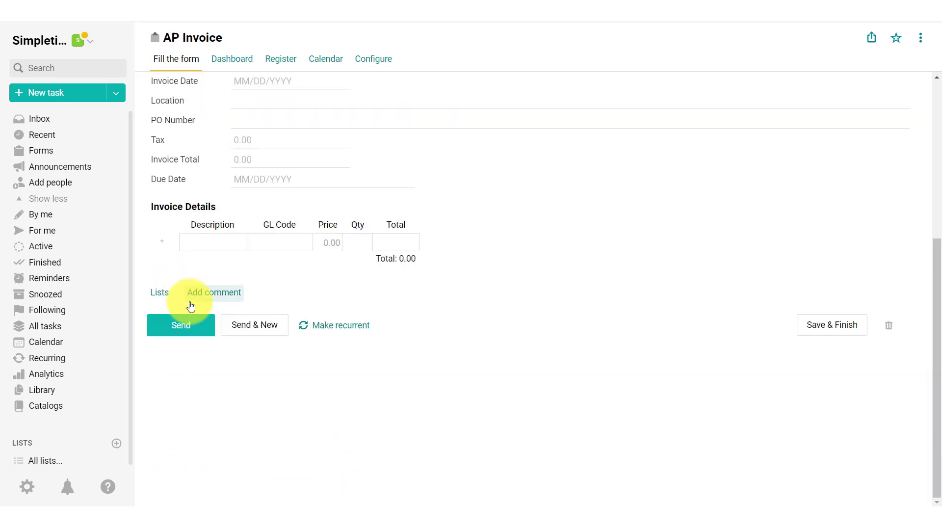
{"action": "left_click", "coordinate": [186, 329]}
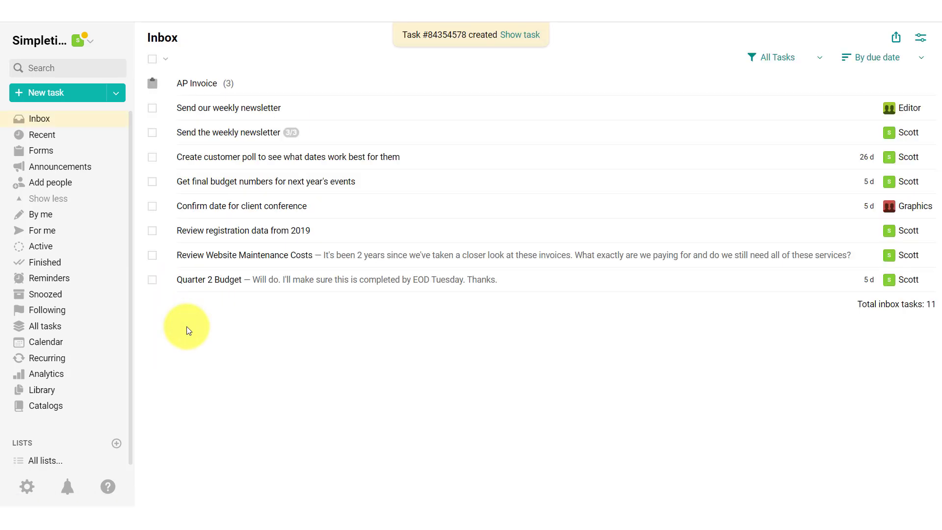
{"action": "left_click", "coordinate": [521, 36]}
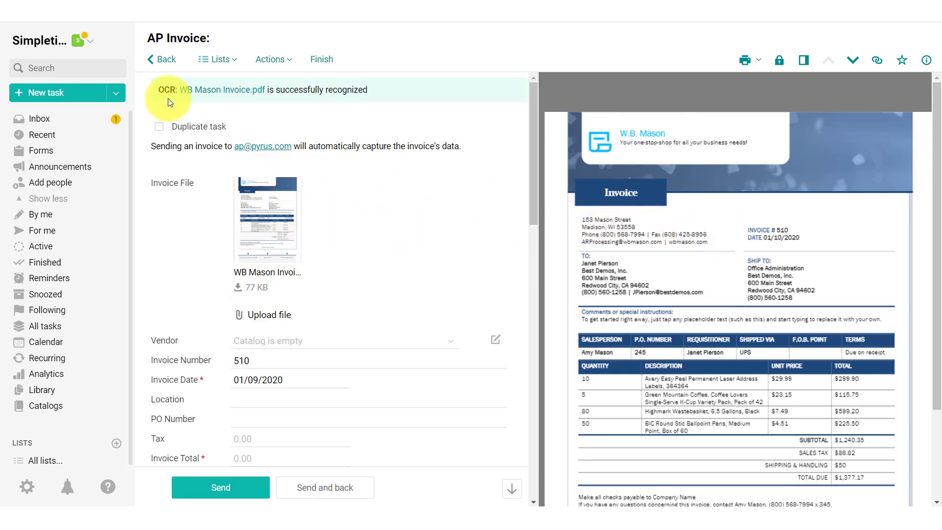
{"action": "scroll", "coordinate": [406, 172], "scroll_direction": "down", "scroll_amount": 3}
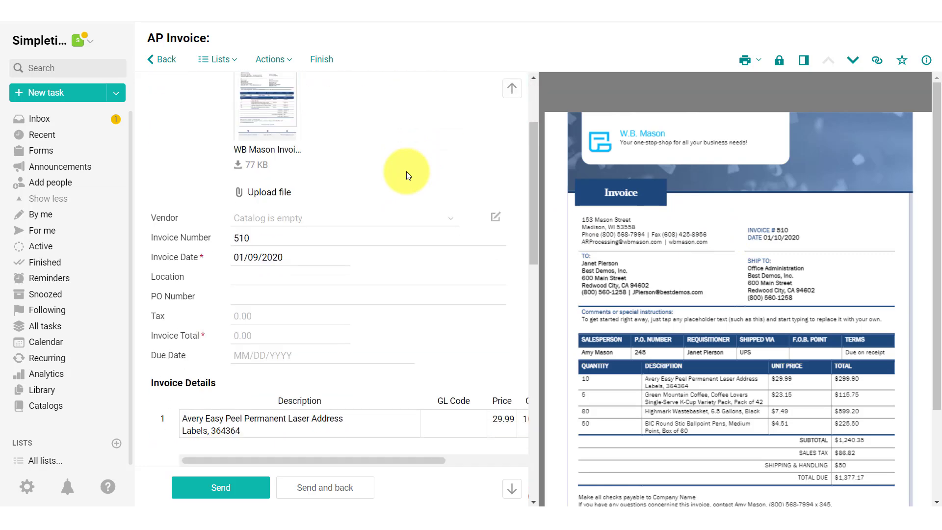
{"action": "scroll", "coordinate": [406, 172], "scroll_direction": "down", "scroll_amount": 3}
{"action": "scroll", "coordinate": [406, 171], "scroll_direction": "down", "scroll_amount": 3}
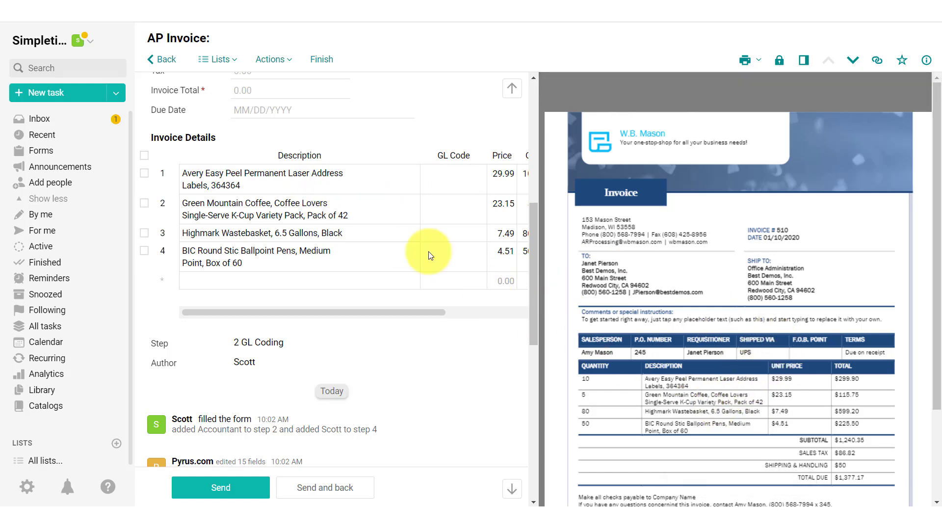
{"action": "mouse_move", "coordinate": [332, 221]}
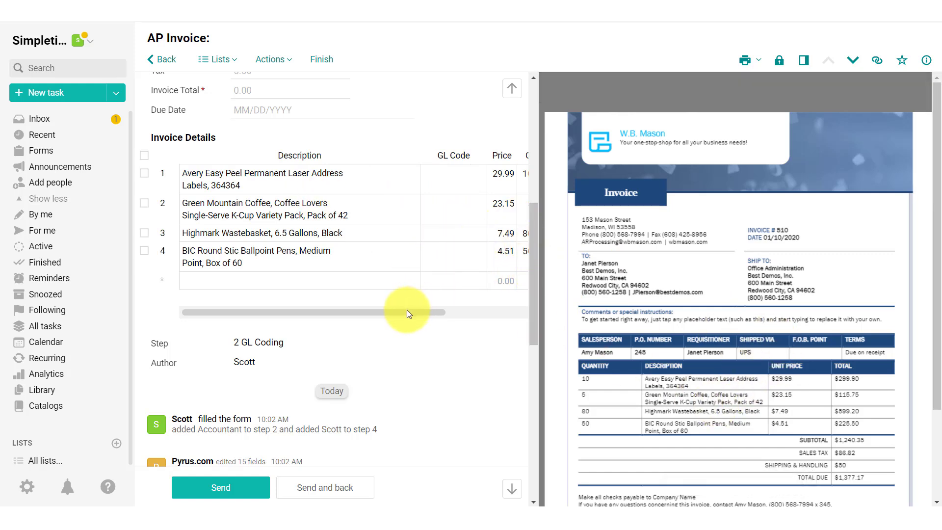
{"action": "mouse_move", "coordinate": [407, 310]}
{"action": "left_mouse_down"}
{"action": "mouse_move", "coordinate": [461, 313]}
{"action": "mouse_move", "coordinate": [342, 315]}
{"action": "left_mouse_up"}
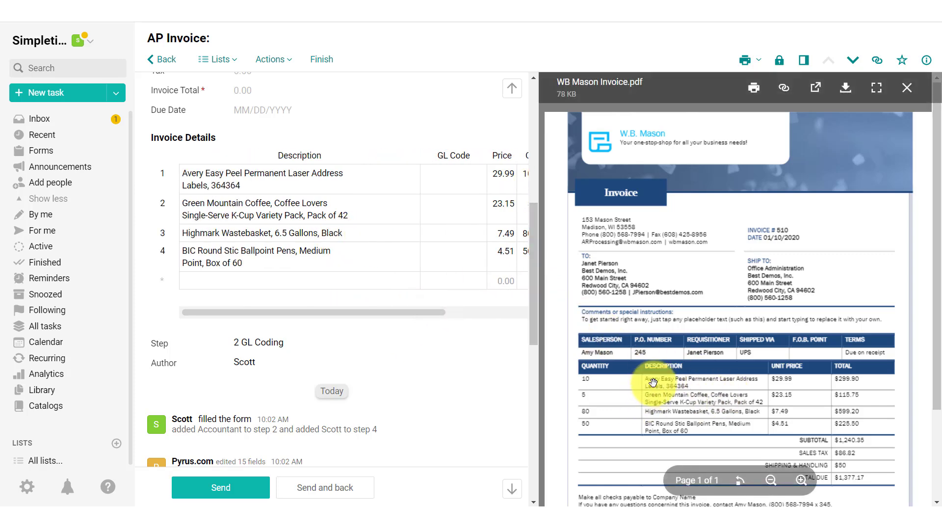
{"action": "scroll", "coordinate": [595, 300], "scroll_direction": "down", "scroll_amount": 3}
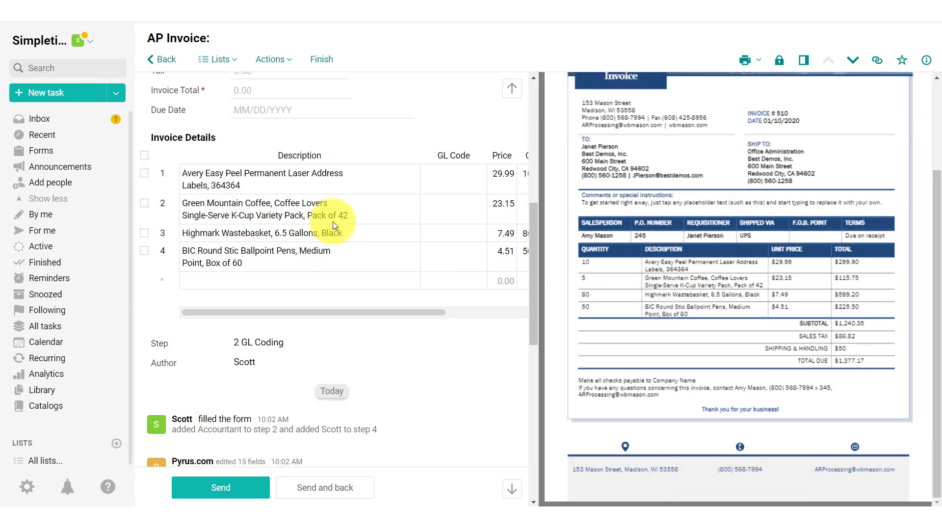
{"action": "scroll", "coordinate": [334, 222], "scroll_direction": "down", "scroll_amount": 3}
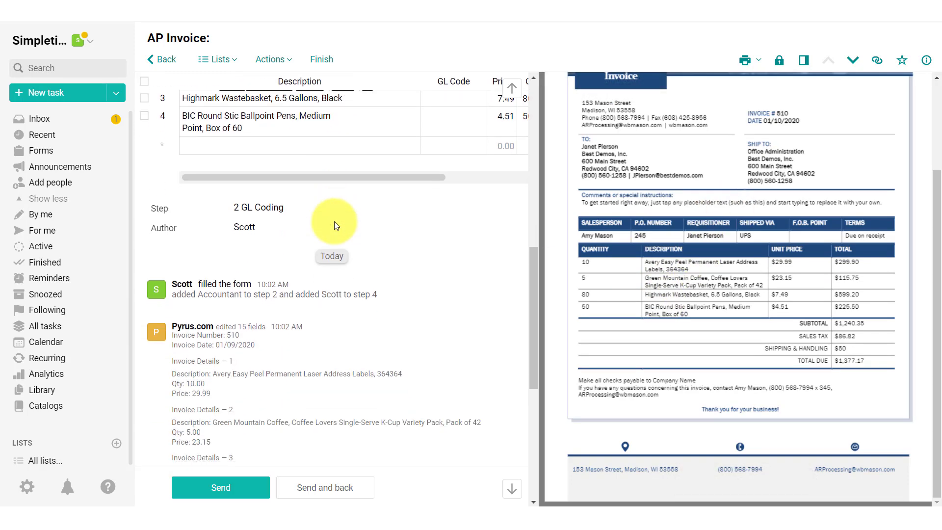
{"action": "scroll", "coordinate": [335, 221], "scroll_direction": "down", "scroll_amount": 2}
{"action": "scroll", "coordinate": [335, 222], "scroll_direction": "down", "scroll_amount": 1}
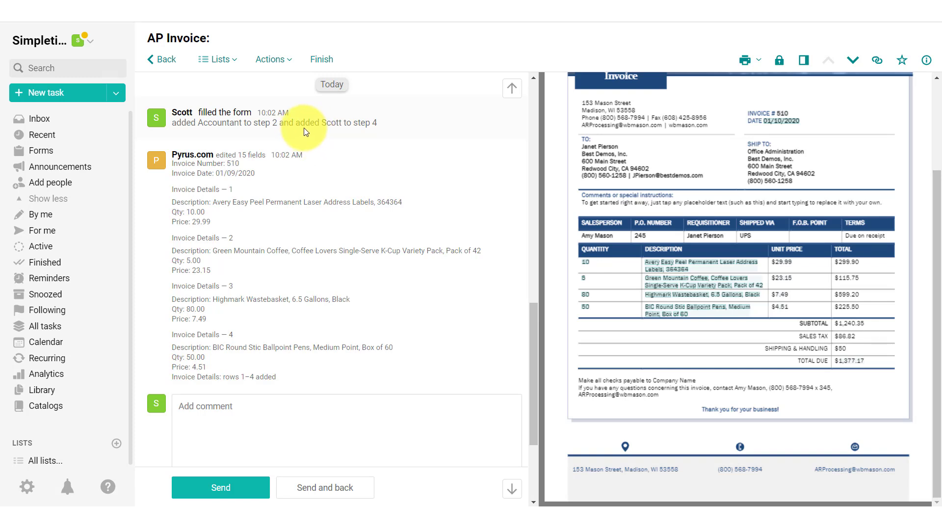
{"action": "scroll", "coordinate": [258, 125], "scroll_direction": "up", "scroll_amount": 1}
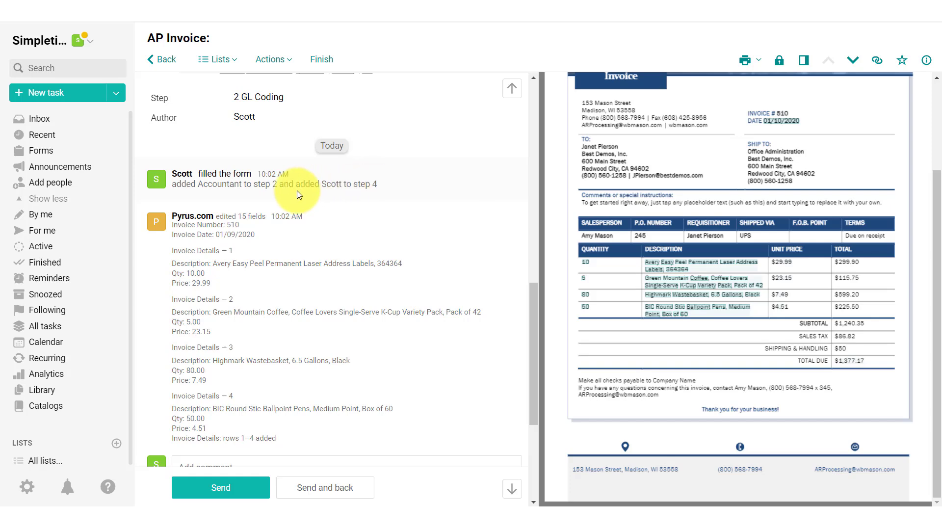
{"action": "scroll", "coordinate": [259, 193], "scroll_direction": "down", "scroll_amount": 3}
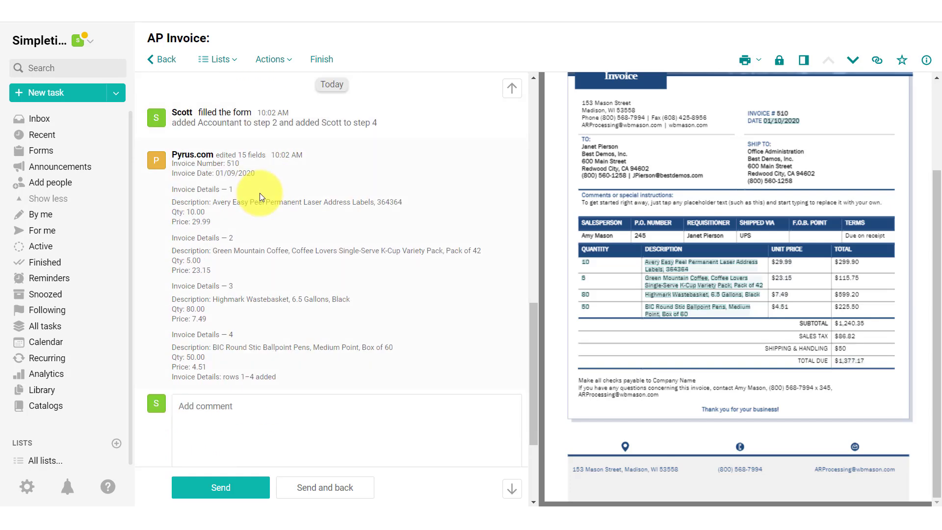
{"action": "scroll", "coordinate": [266, 191], "scroll_direction": "up", "scroll_amount": 5}
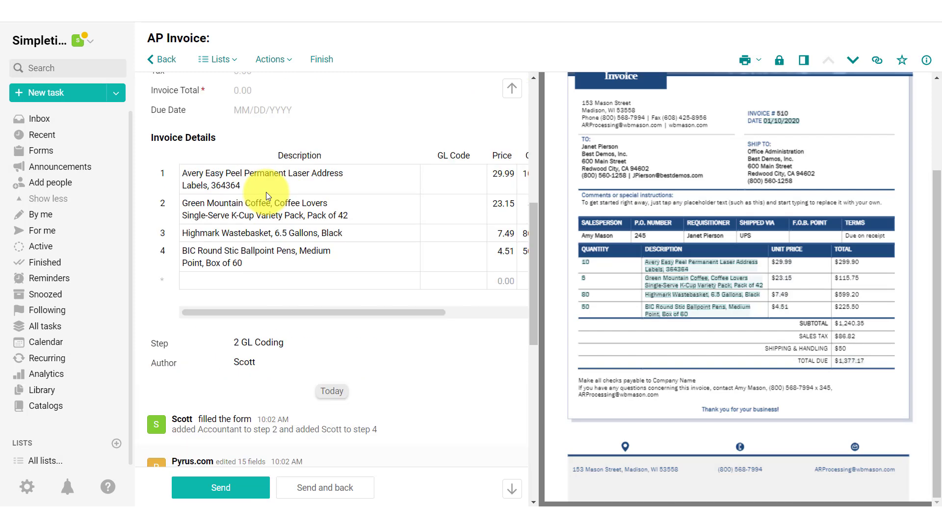
{"action": "scroll", "coordinate": [265, 192], "scroll_direction": "down", "scroll_amount": 10}
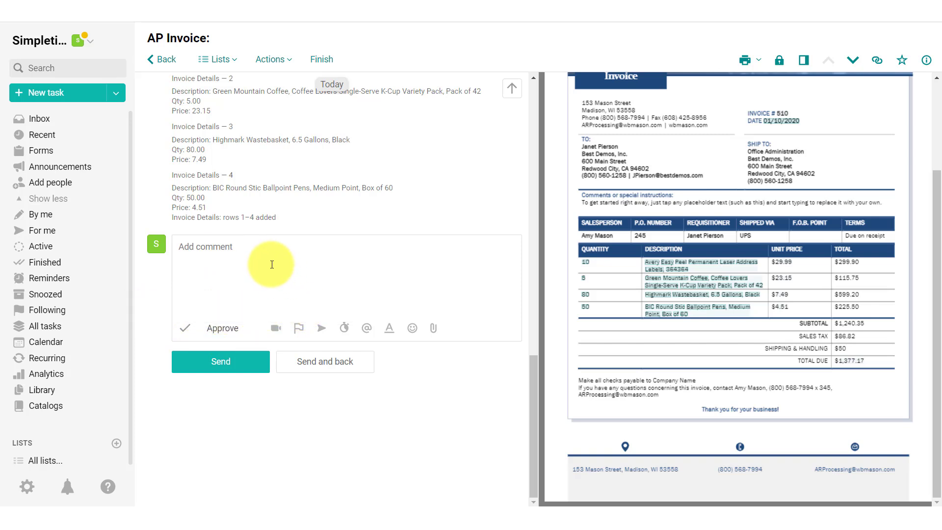
{"action": "mouse_move", "coordinate": [736, 288]}
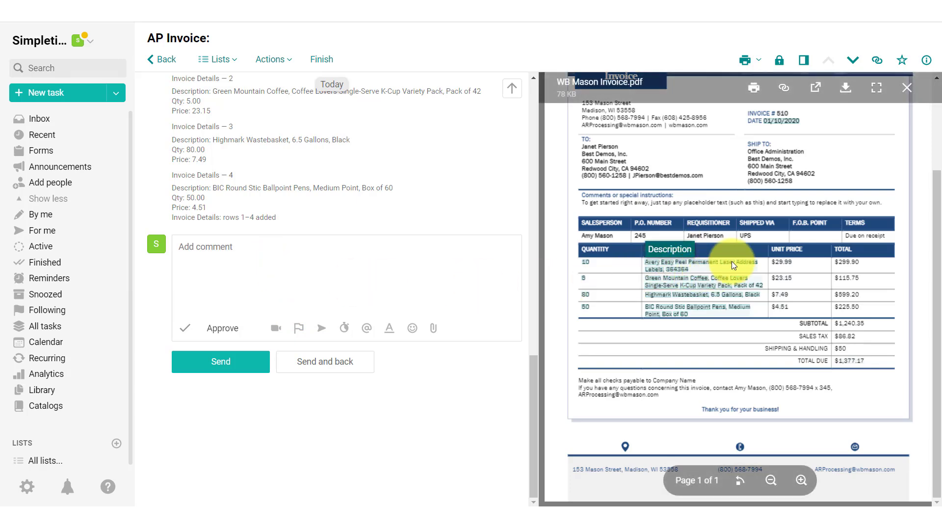
{"action": "scroll", "coordinate": [737, 294], "scroll_direction": "up", "scroll_amount": 3}
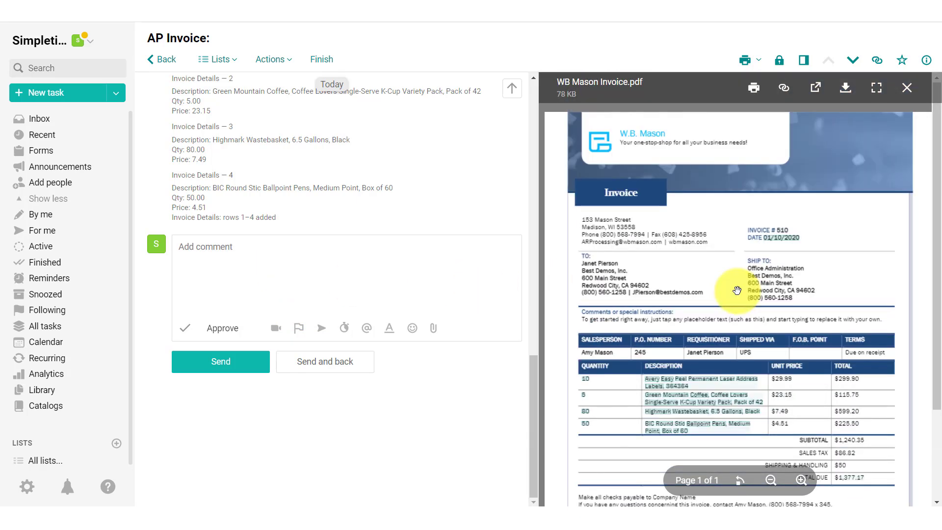
{"action": "scroll", "coordinate": [392, 213], "scroll_direction": "up", "scroll_amount": 10}
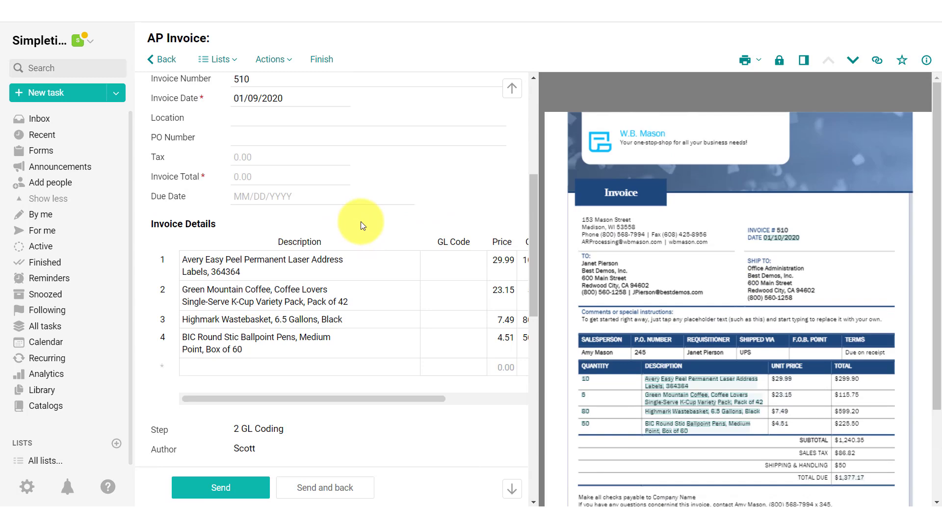
{"action": "scroll", "coordinate": [358, 219], "scroll_direction": "up", "scroll_amount": 5}
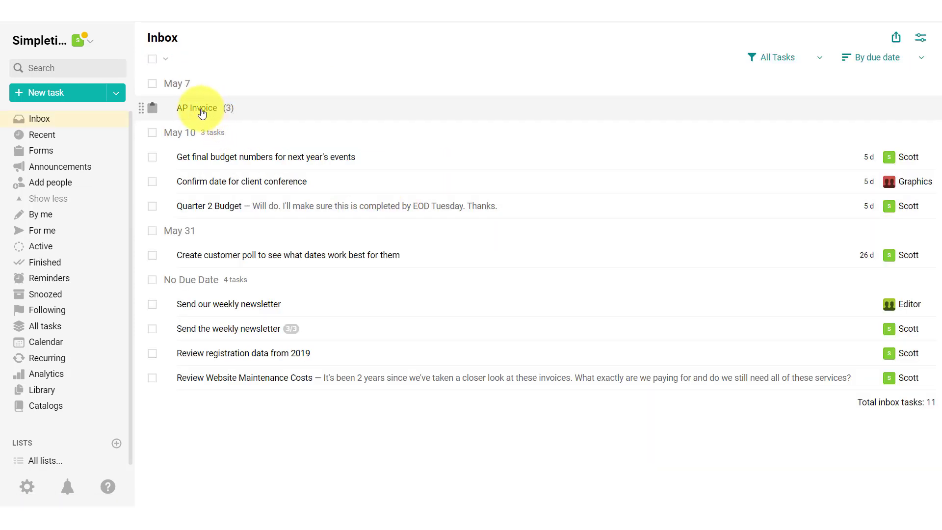
- Open 'AP Invoice: 710' from the Inbox's AP Invoice group
{"action": "left_click", "coordinate": [202, 111]}
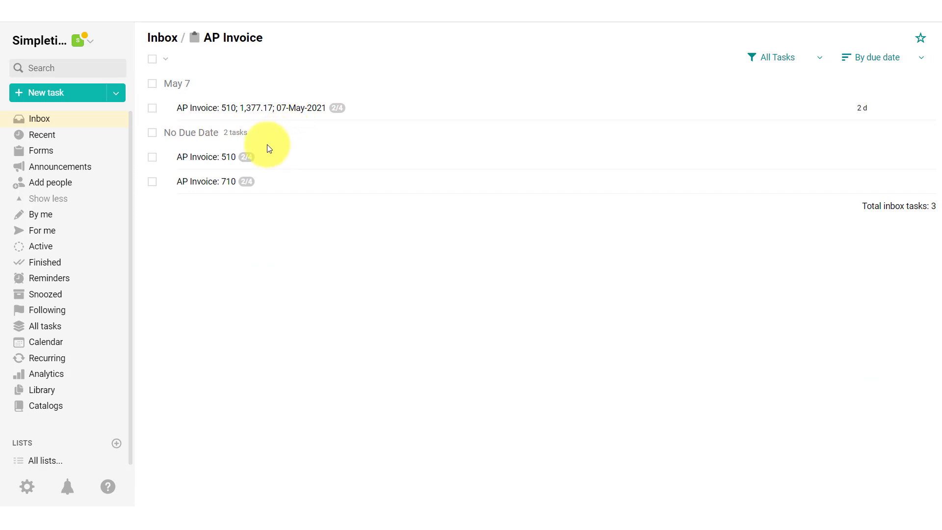
{"action": "left_click", "coordinate": [209, 183]}
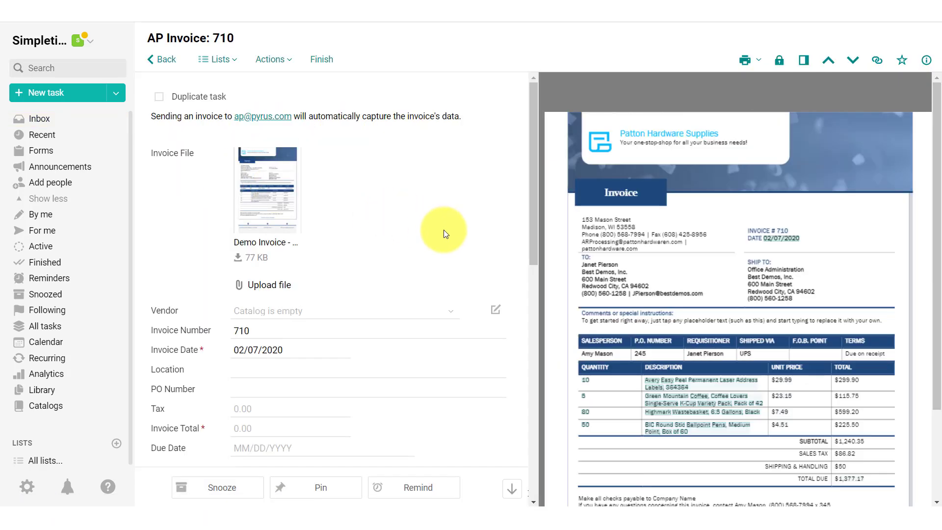
{"action": "scroll", "coordinate": [444, 231], "scroll_direction": "down", "scroll_amount": 3}
{"action": "scroll", "coordinate": [444, 230], "scroll_direction": "down", "scroll_amount": 5}
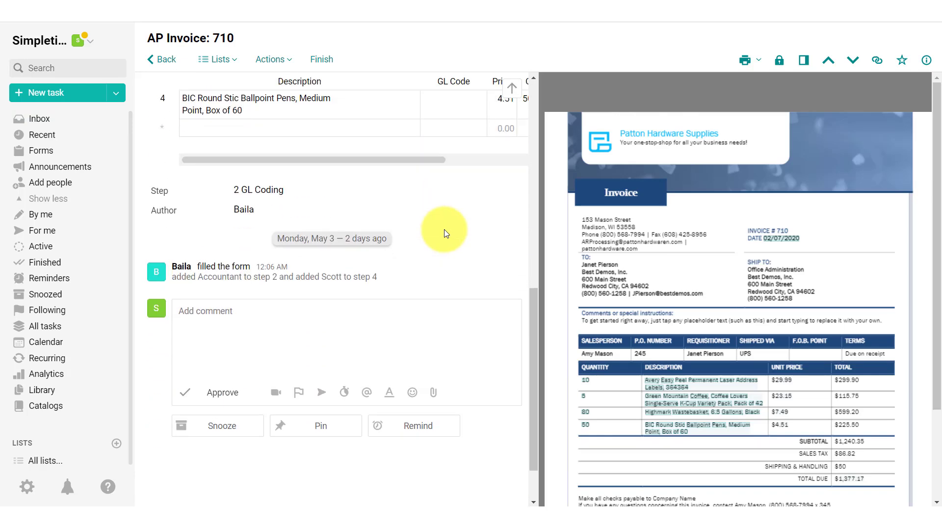
{"action": "scroll", "coordinate": [443, 233], "scroll_direction": "down", "scroll_amount": 1}
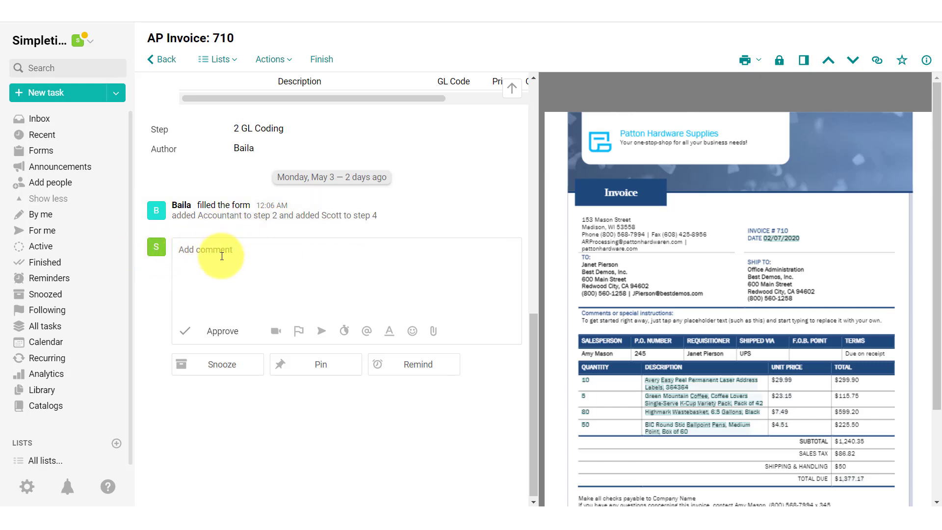
- Approve and send invoice 710, which triggers the empty Invoice Total error
{"action": "left_click", "coordinate": [213, 330]}
{"action": "left_click", "coordinate": [220, 362]}
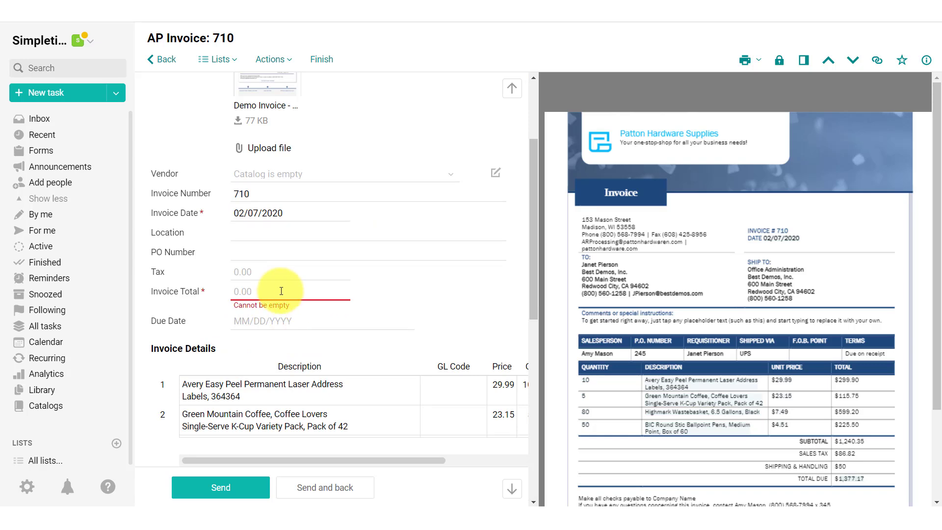
{"action": "scroll", "coordinate": [287, 292], "scroll_direction": "up", "scroll_amount": 2}
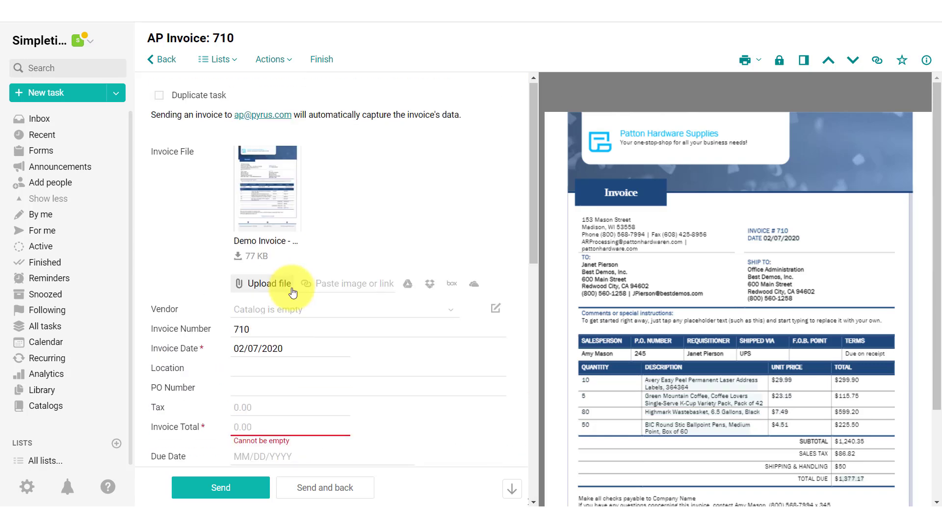
{"action": "scroll", "coordinate": [292, 292], "scroll_direction": "down", "scroll_amount": 3}
{"action": "scroll", "coordinate": [303, 188], "scroll_direction": "down", "scroll_amount": 2}
{"action": "scroll", "coordinate": [302, 187], "scroll_direction": "up", "scroll_amount": 2}
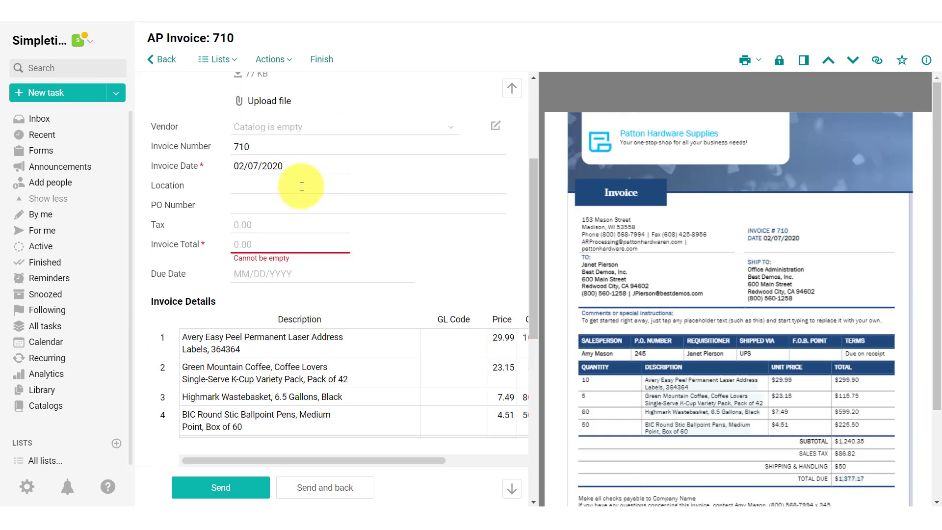
{"action": "mouse_move", "coordinate": [661, 272]}
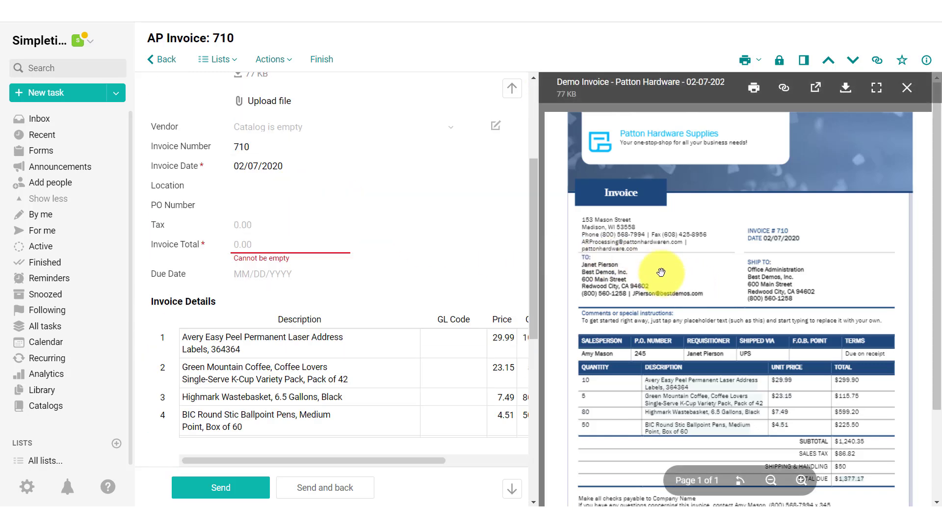
{"action": "scroll", "coordinate": [409, 235], "scroll_direction": "up", "scroll_amount": 2}
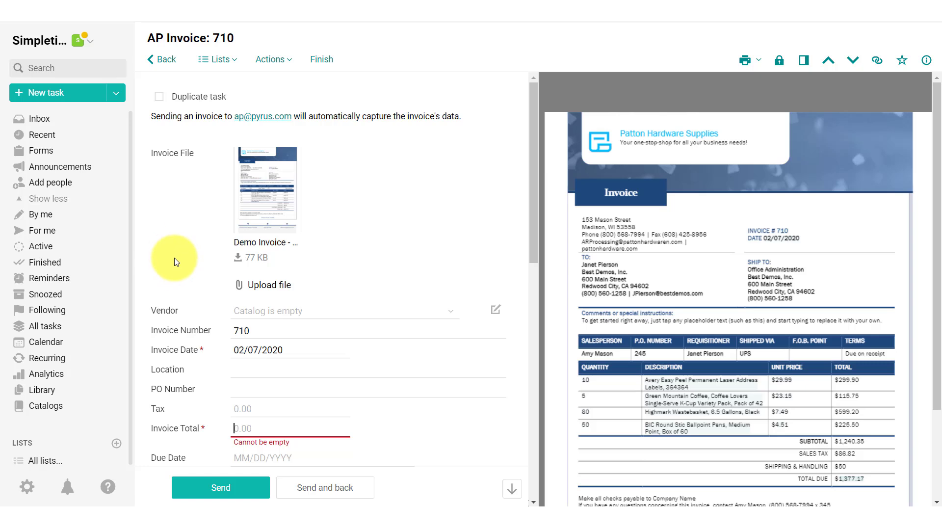
- Open a blank AP Invoice form from the Forms page
{"action": "left_click", "coordinate": [41, 155]}
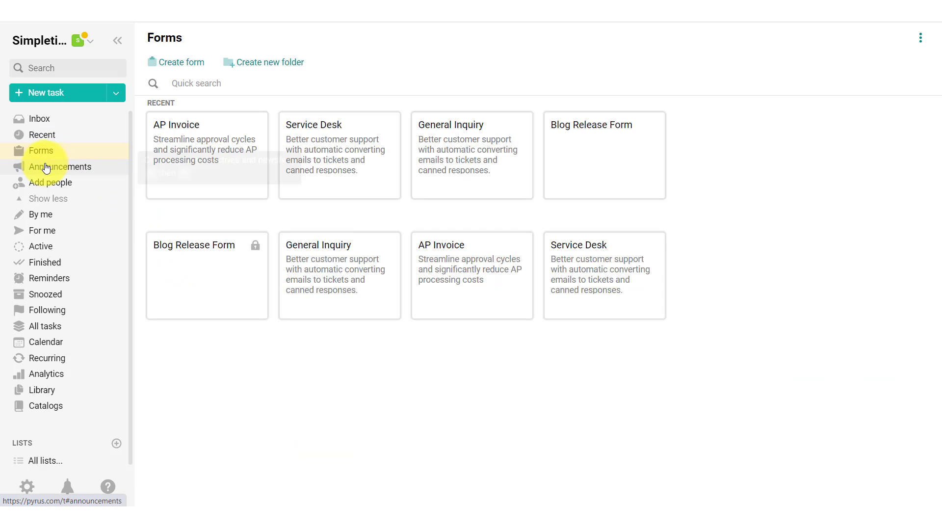
{"action": "left_click", "coordinate": [195, 141]}
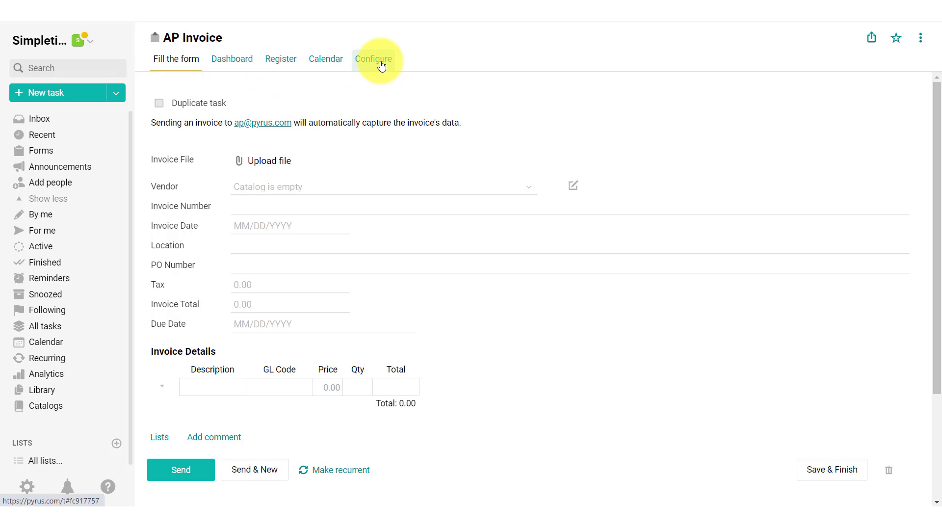
{"action": "left_click", "coordinate": [236, 66]}
{"action": "scroll", "coordinate": [351, 212], "scroll_direction": "up", "scroll_amount": 1}
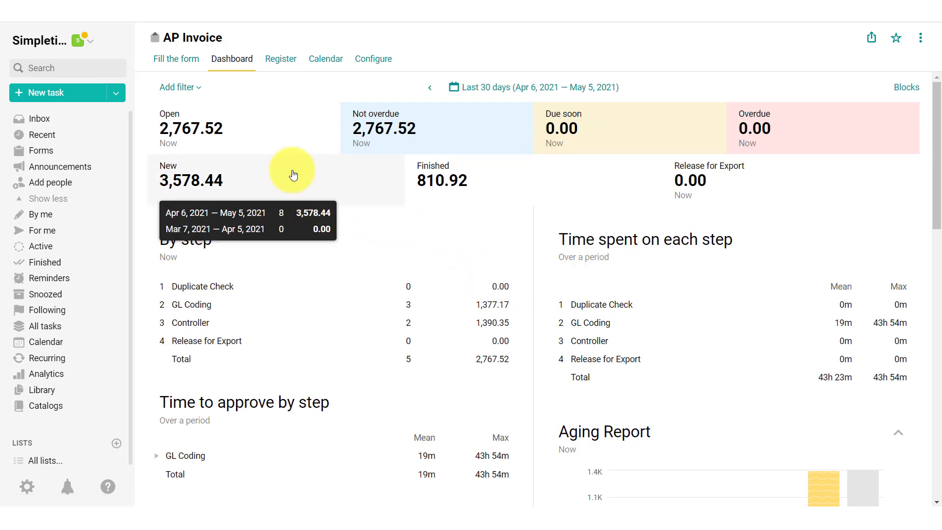
{"action": "scroll", "coordinate": [320, 179], "scroll_direction": "down", "scroll_amount": 1}
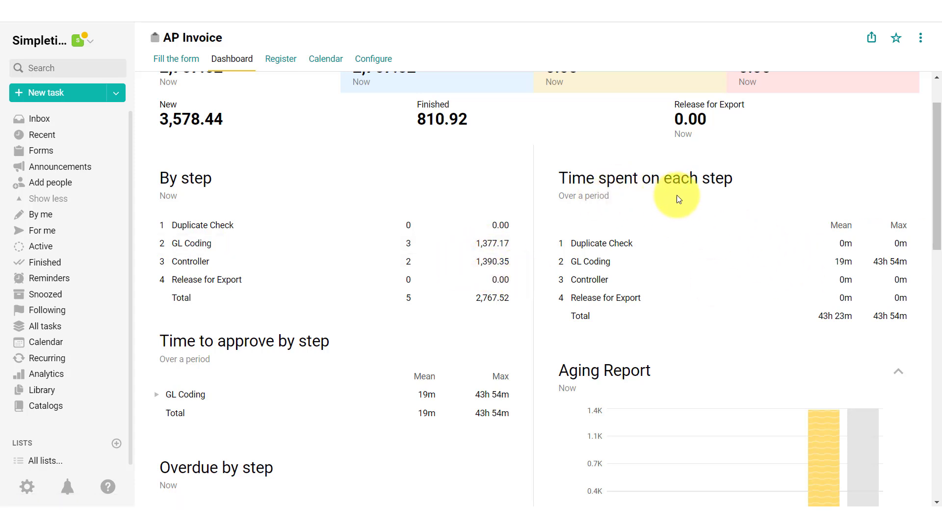
{"action": "scroll", "coordinate": [676, 201], "scroll_direction": "down", "scroll_amount": 2}
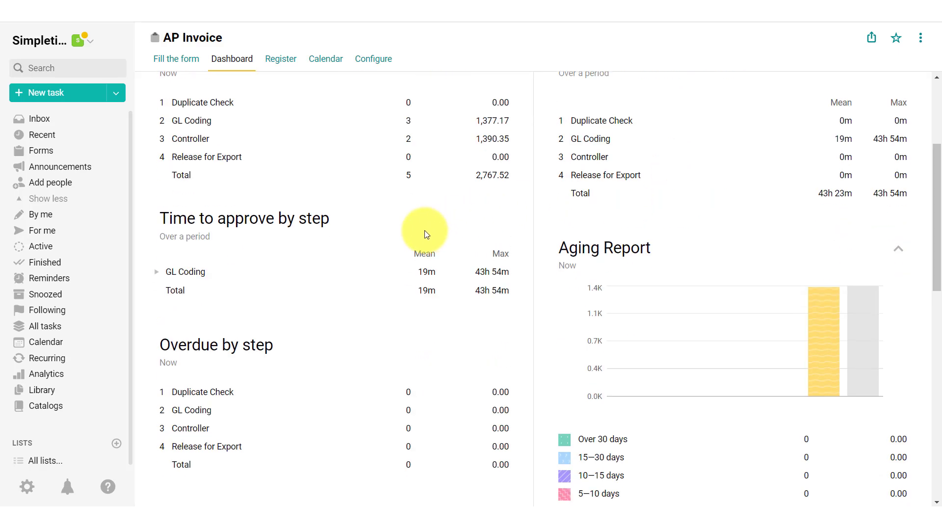
{"action": "scroll", "coordinate": [425, 230], "scroll_direction": "down", "scroll_amount": 1}
{"action": "scroll", "coordinate": [424, 243], "scroll_direction": "down", "scroll_amount": 2}
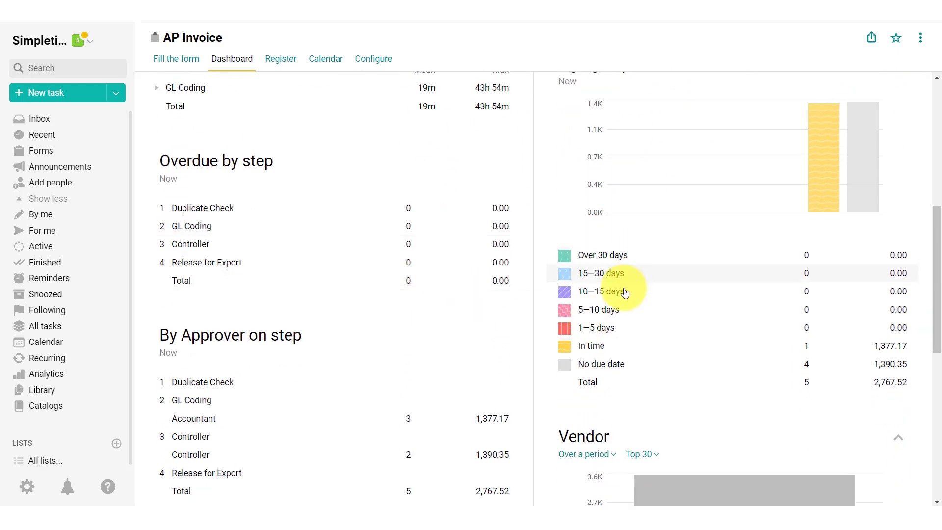
{"action": "scroll", "coordinate": [290, 233], "scroll_direction": "down", "scroll_amount": 2}
{"action": "scroll", "coordinate": [289, 231], "scroll_direction": "down", "scroll_amount": 2}
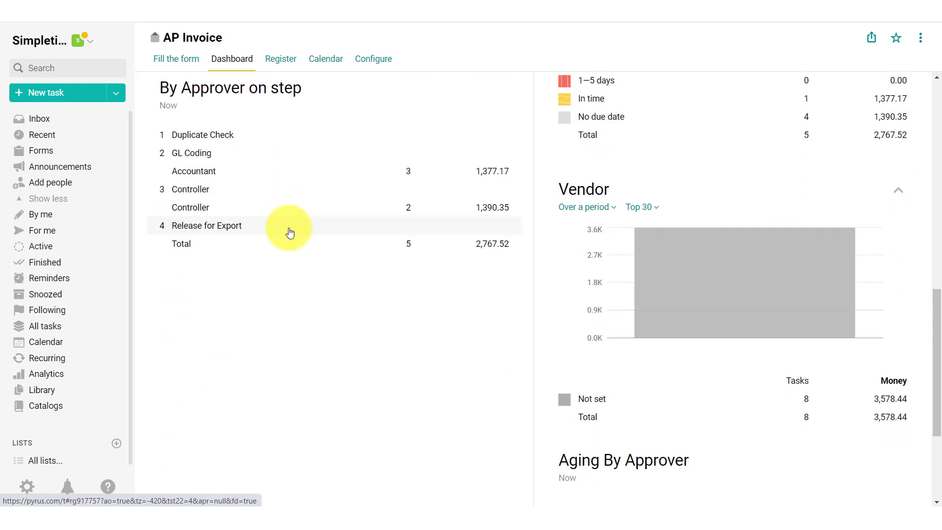
{"action": "scroll", "coordinate": [290, 232], "scroll_direction": "down", "scroll_amount": 3}
{"action": "scroll", "coordinate": [289, 228], "scroll_direction": "up", "scroll_amount": 5}
{"action": "scroll", "coordinate": [289, 227], "scroll_direction": "up", "scroll_amount": 1}
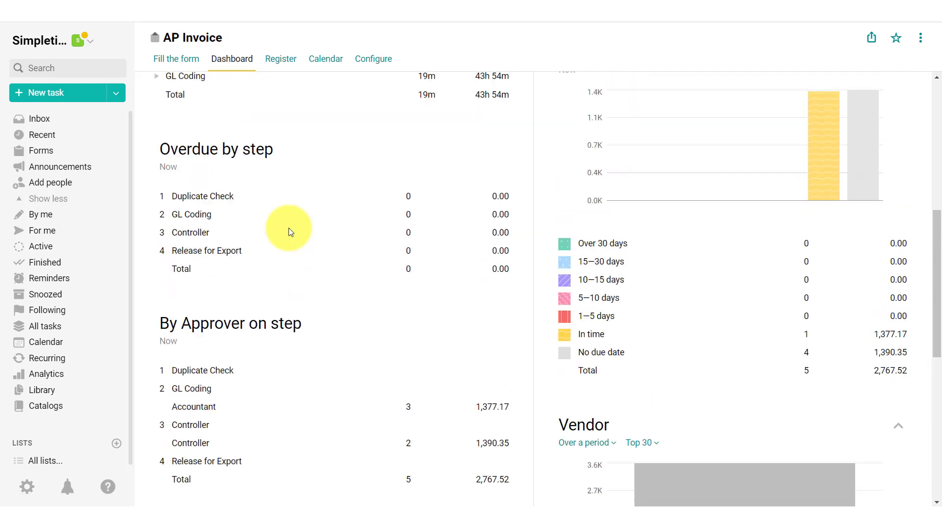
{"action": "scroll", "coordinate": [289, 228], "scroll_direction": "up", "scroll_amount": 5}
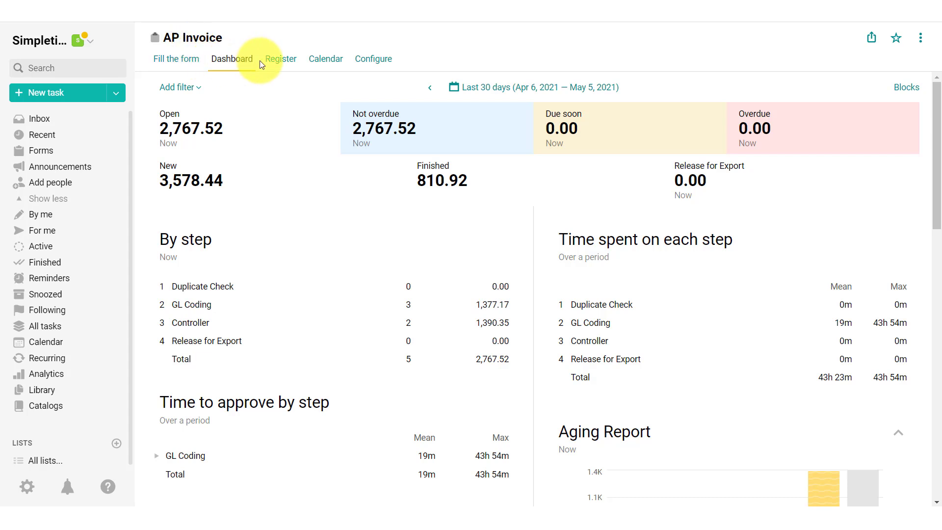
- Open the AP Invoice form's Configure page and its Workflow editor
{"action": "left_click", "coordinate": [375, 65]}
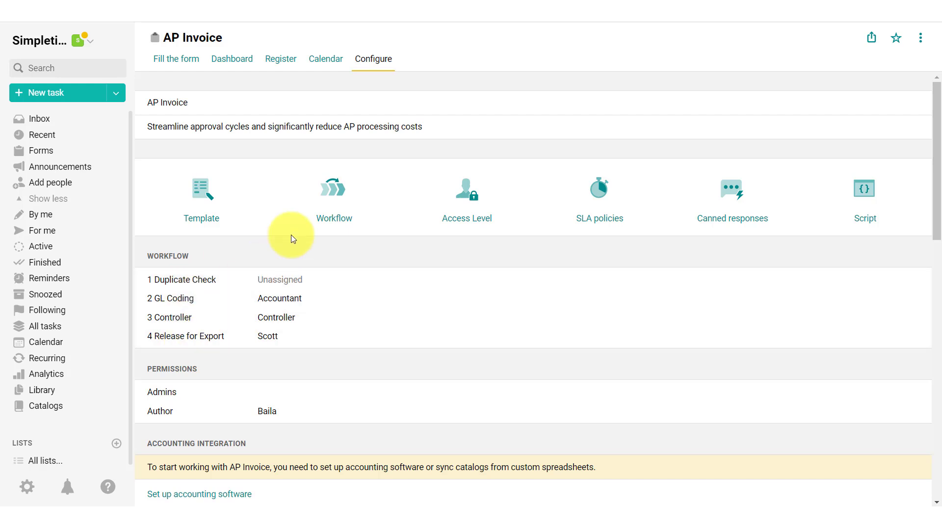
{"action": "left_click", "coordinate": [339, 204]}
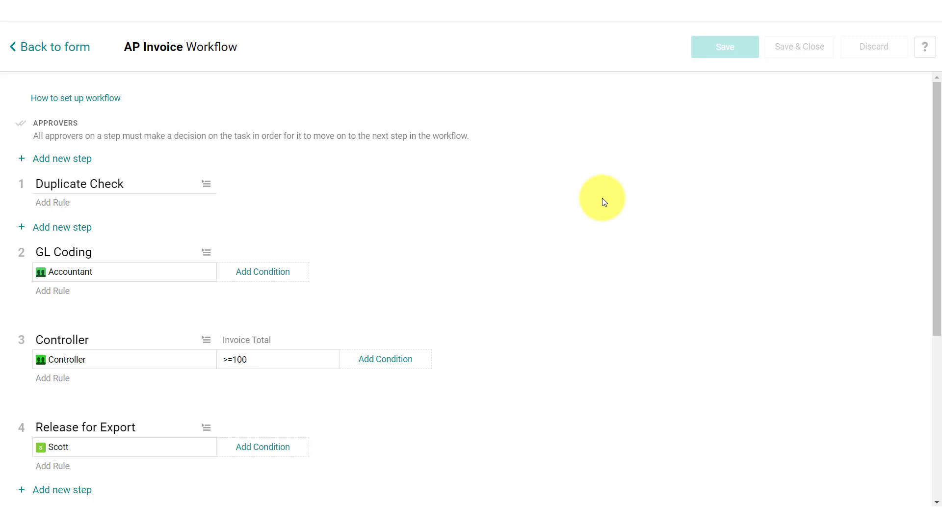
{"action": "scroll", "coordinate": [599, 199], "scroll_direction": "down", "scroll_amount": 1}
{"action": "scroll", "coordinate": [515, 184], "scroll_direction": "up", "scroll_amount": 1}
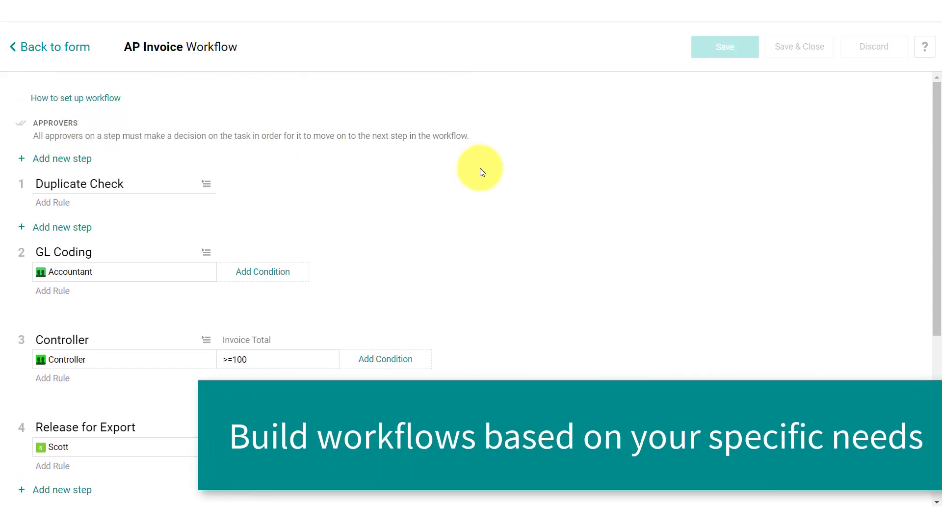
{"action": "scroll", "coordinate": [480, 171], "scroll_direction": "down", "scroll_amount": 1}
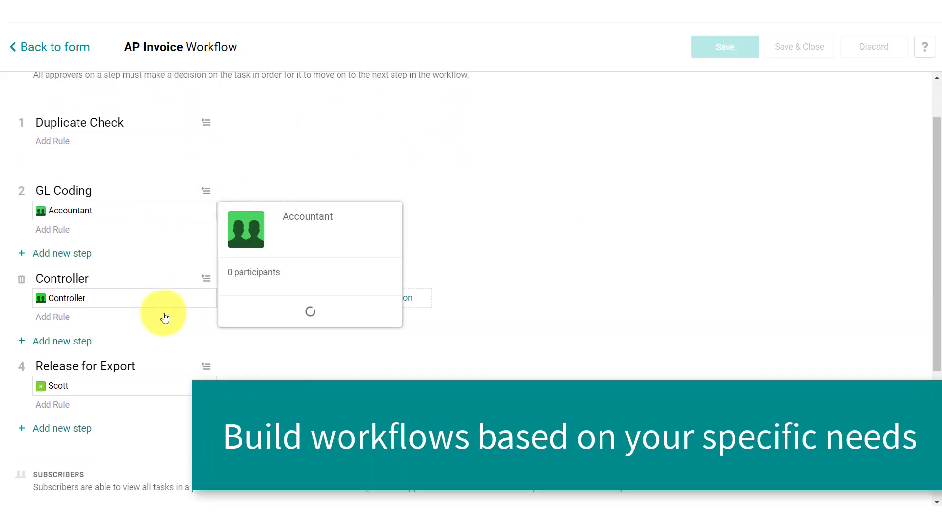
{"action": "mouse_move", "coordinate": [70, 211]}
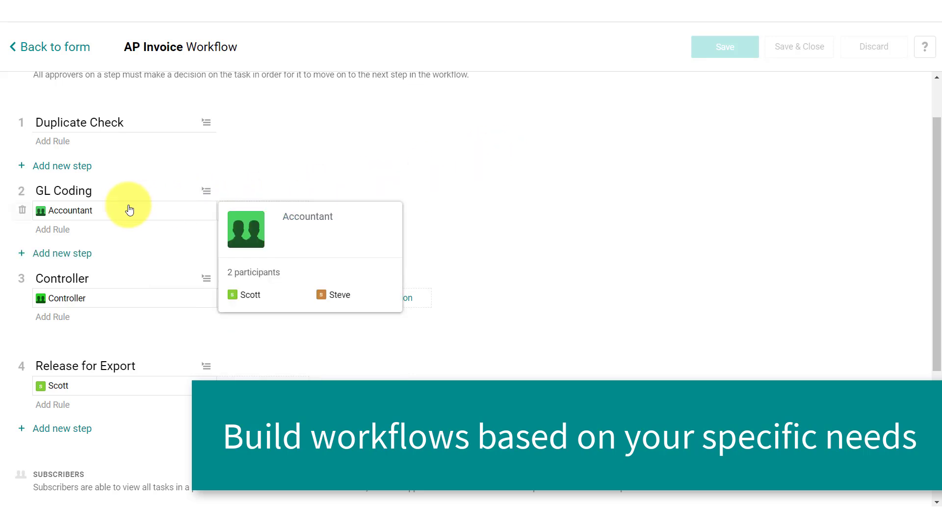
- Inspect the GL Coding step's approver list and condition fields, leaving them unchanged
{"action": "left_click", "coordinate": [104, 215]}
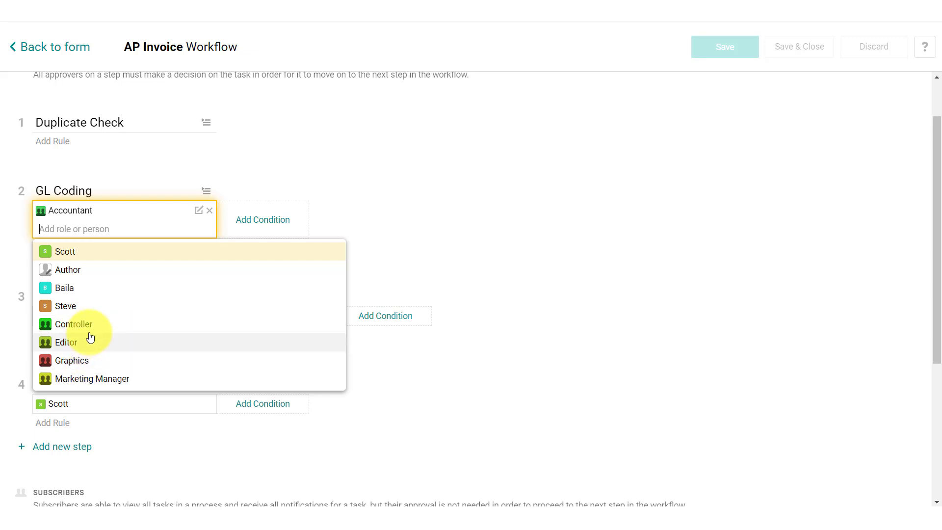
{"action": "left_click", "coordinate": [465, 152]}
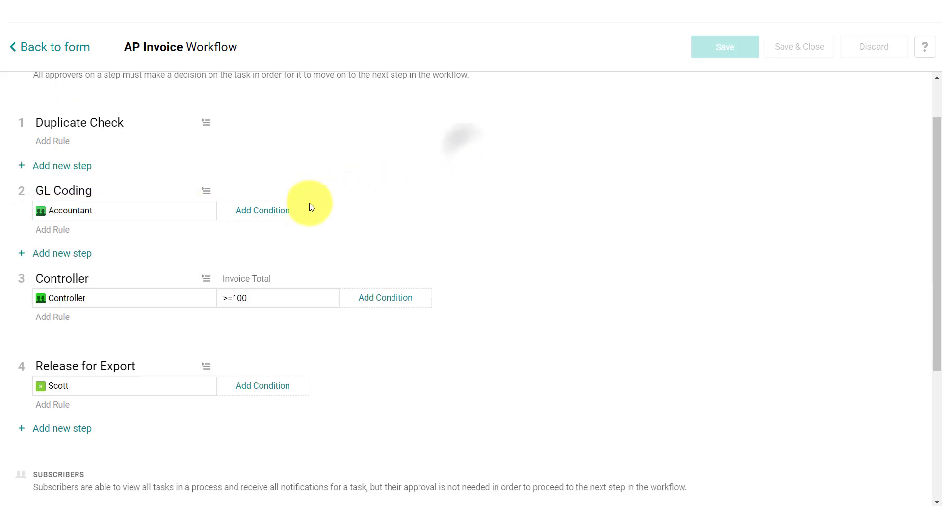
{"action": "left_click", "coordinate": [259, 210]}
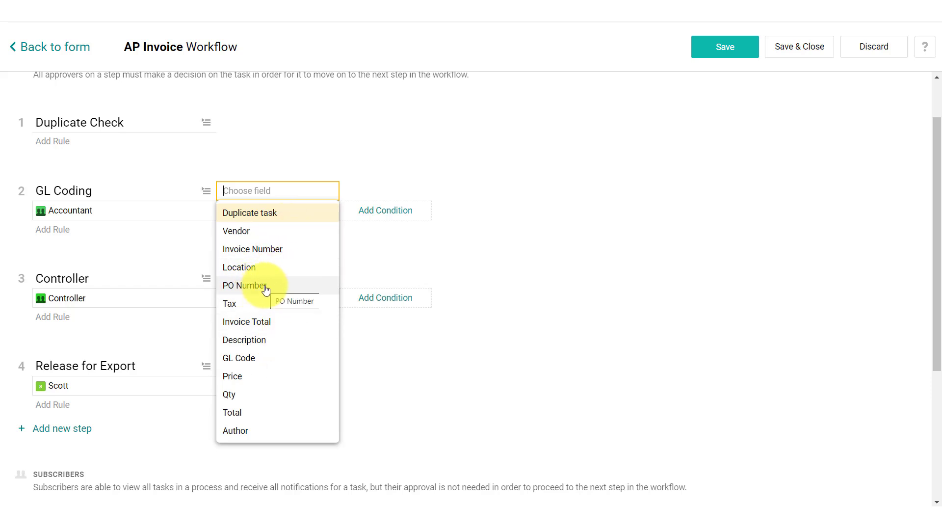
{"action": "left_click", "coordinate": [506, 180]}
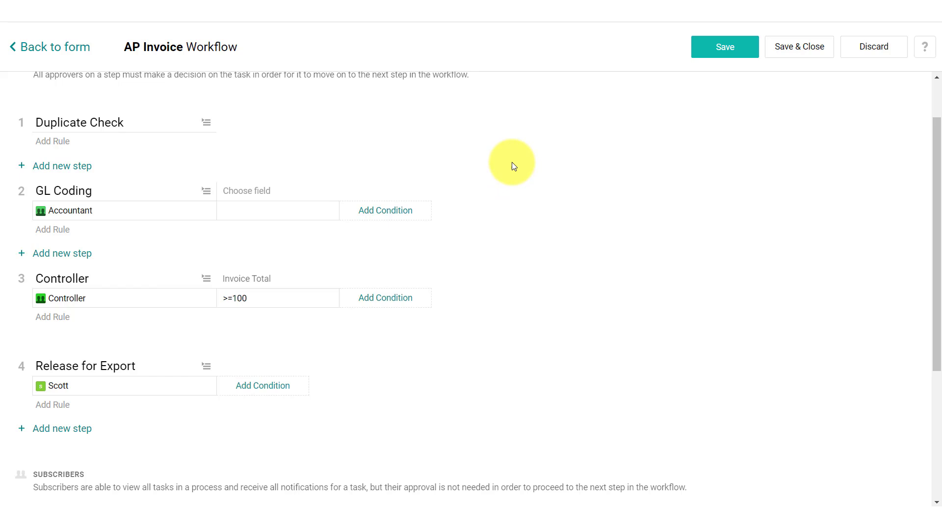
{"action": "scroll", "coordinate": [513, 166], "scroll_direction": "up", "scroll_amount": 1}
{"action": "scroll", "coordinate": [513, 167], "scroll_direction": "down", "scroll_amount": 3}
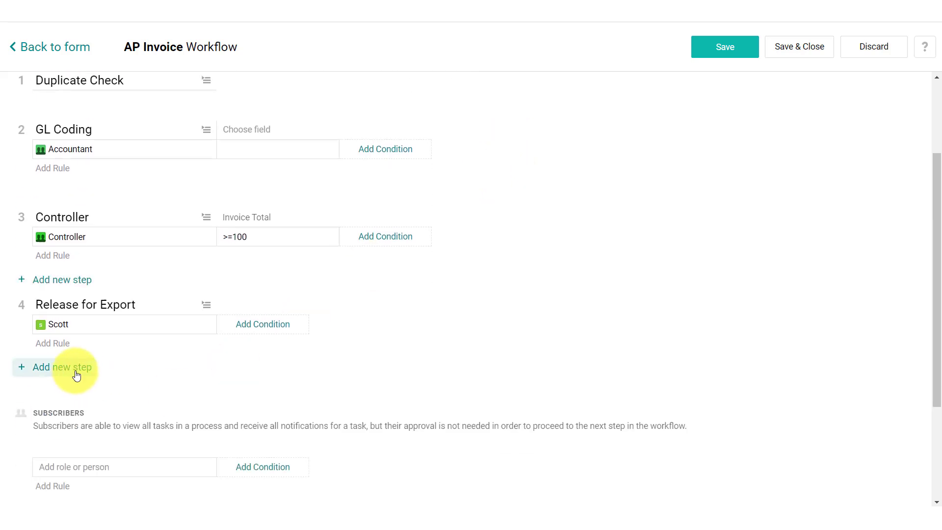
{"action": "mouse_move", "coordinate": [96, 386]}
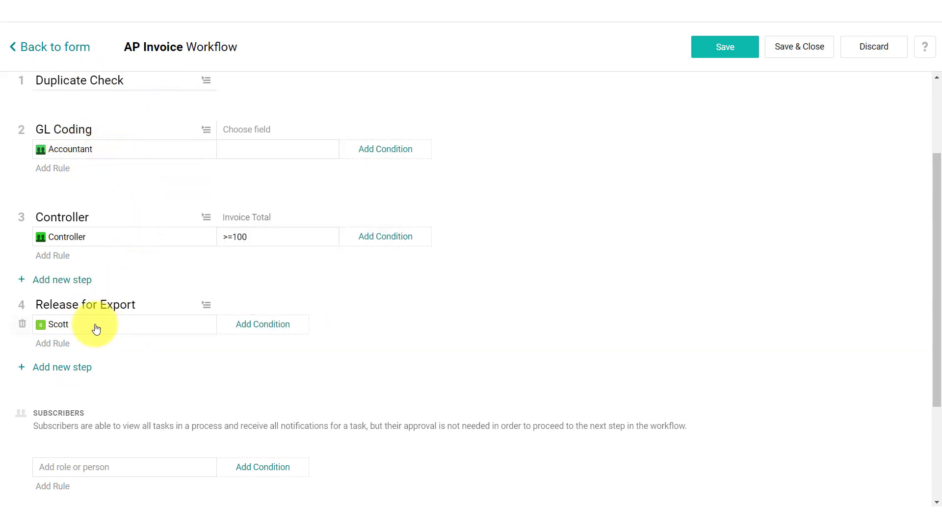
{"action": "scroll", "coordinate": [98, 331], "scroll_direction": "up", "scroll_amount": 2}
{"action": "scroll", "coordinate": [107, 323], "scroll_direction": "up", "scroll_amount": 1}
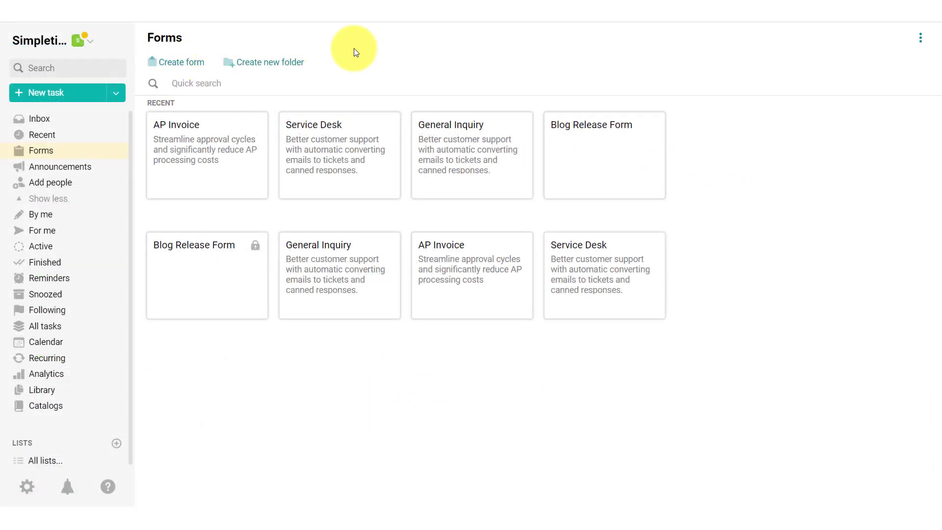
- Open the Service Desk form and show its configuration page
{"action": "left_click", "coordinate": [324, 158]}
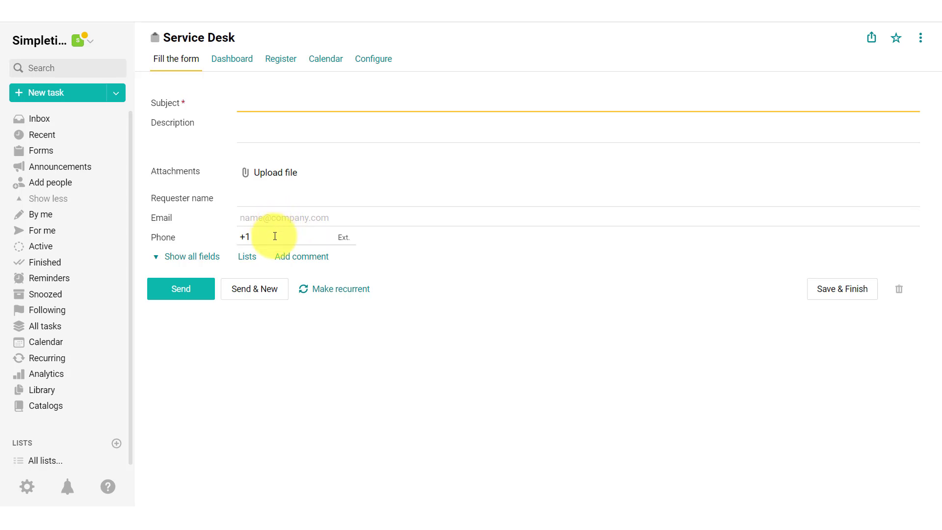
{"action": "left_click", "coordinate": [376, 62]}
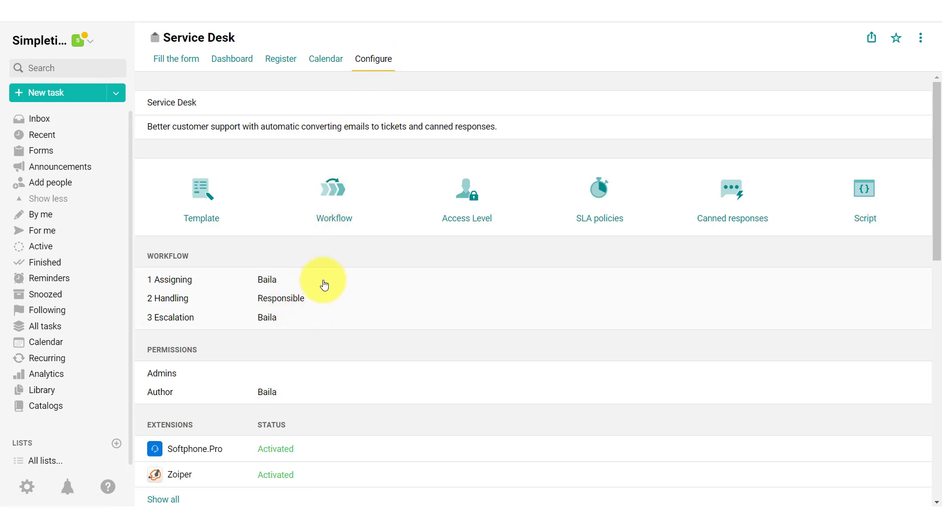
- Open the Service Desk workflow editor showing the Assigning, Handling and Escalation steps
{"action": "left_click", "coordinate": [333, 193]}
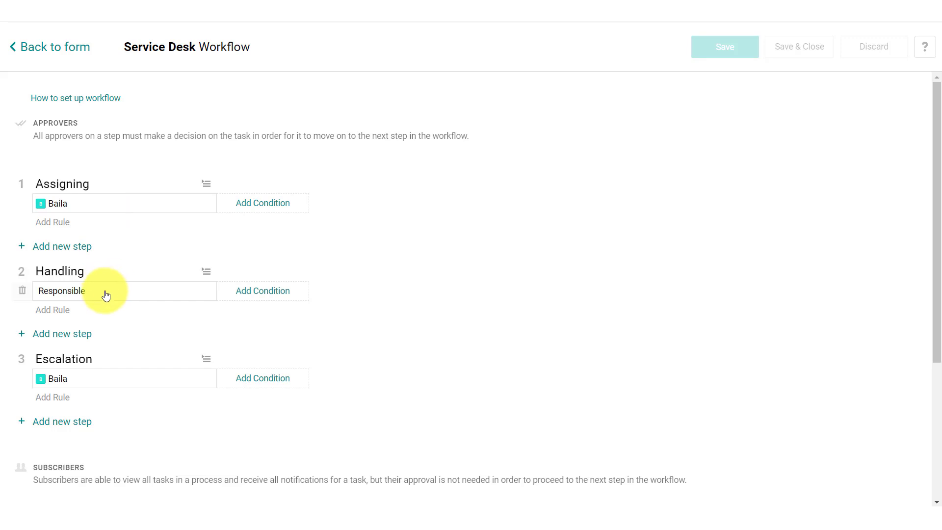
- Reassign the Escalation step approver from Baila to Scott and save the workflow
{"action": "left_click", "coordinate": [77, 381]}
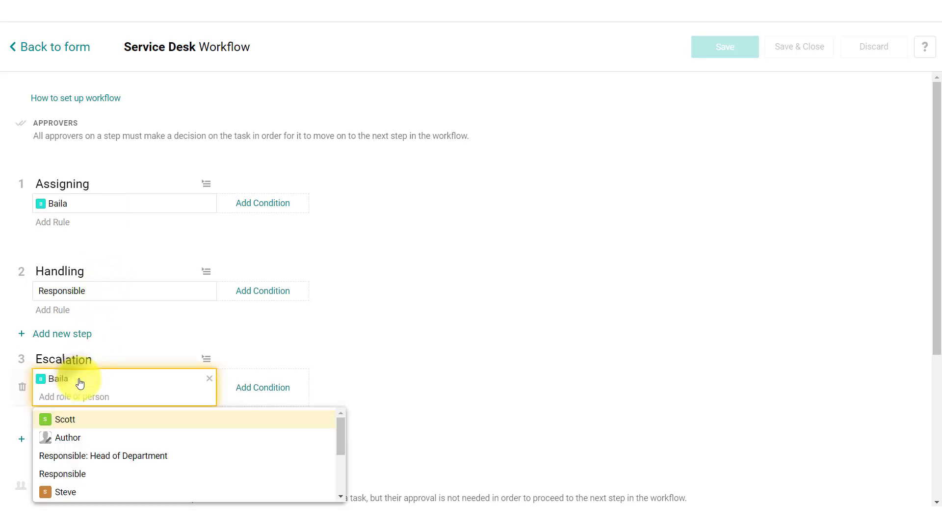
{"action": "left_click", "coordinate": [74, 425]}
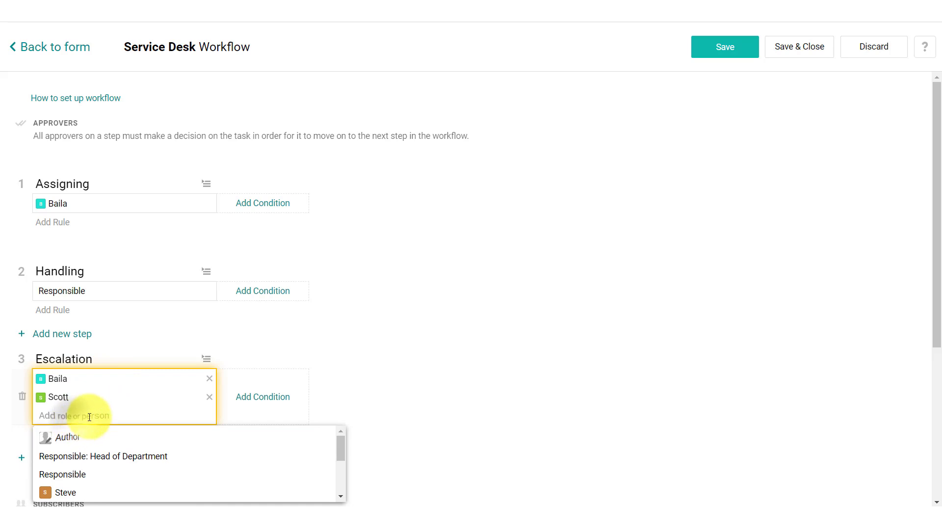
{"action": "left_click", "coordinate": [209, 378]}
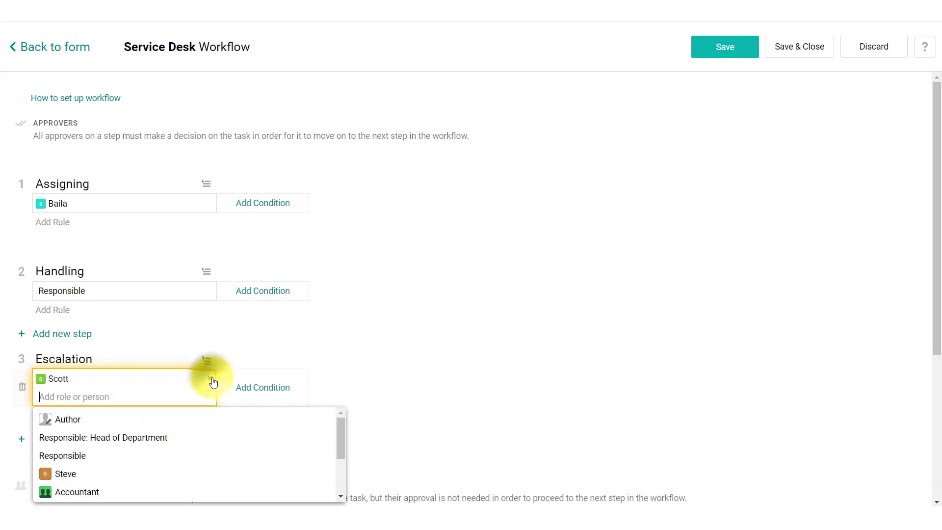
{"action": "left_click", "coordinate": [440, 352]}
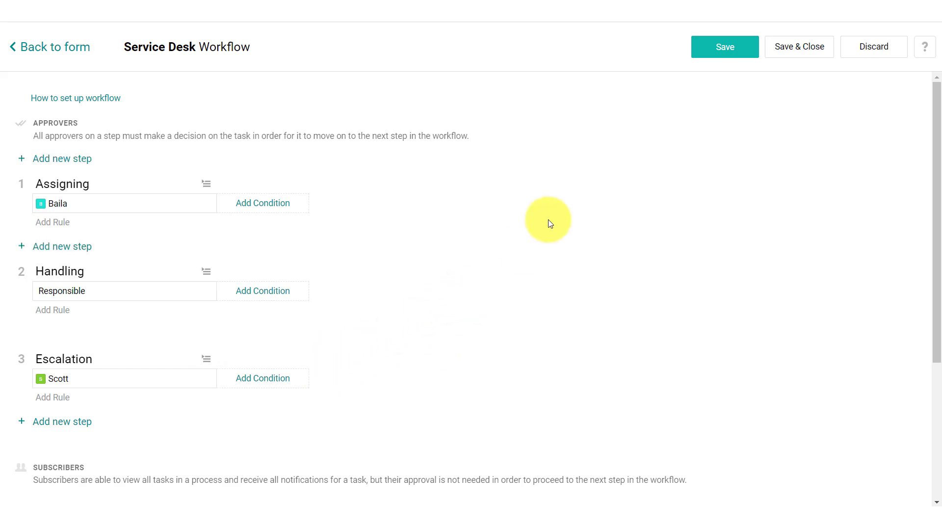
{"action": "left_click", "coordinate": [727, 46]}
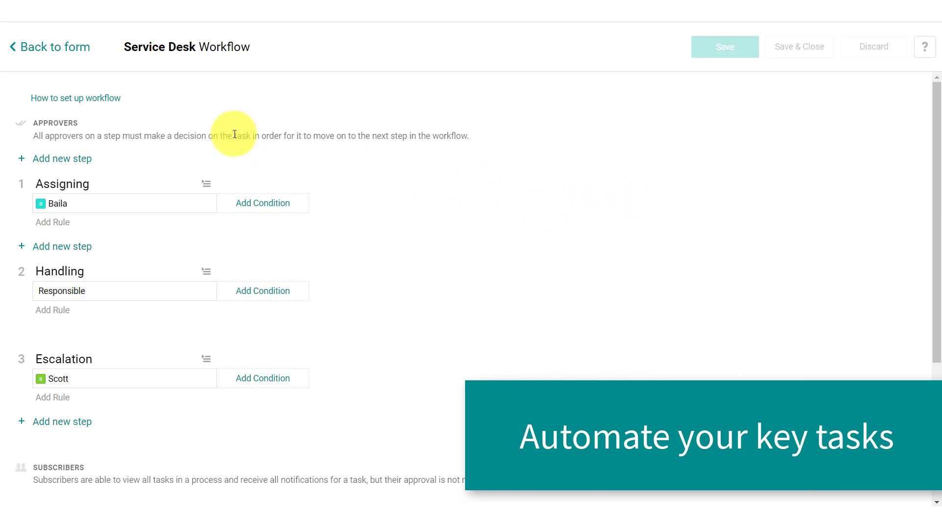
{"action": "left_click", "coordinate": [67, 57]}
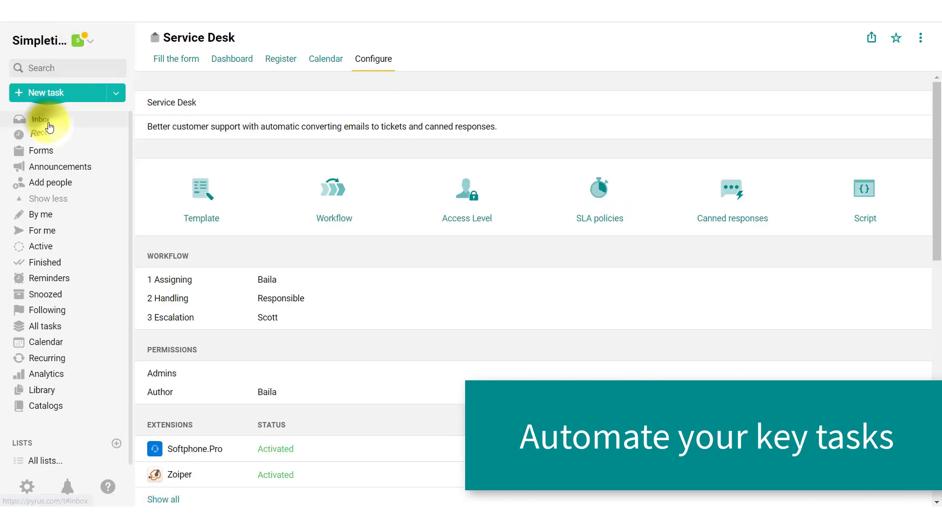
- Go to the Inbox list of ten tasks, headed by AP Invoice (3)
{"action": "left_click", "coordinate": [45, 121]}
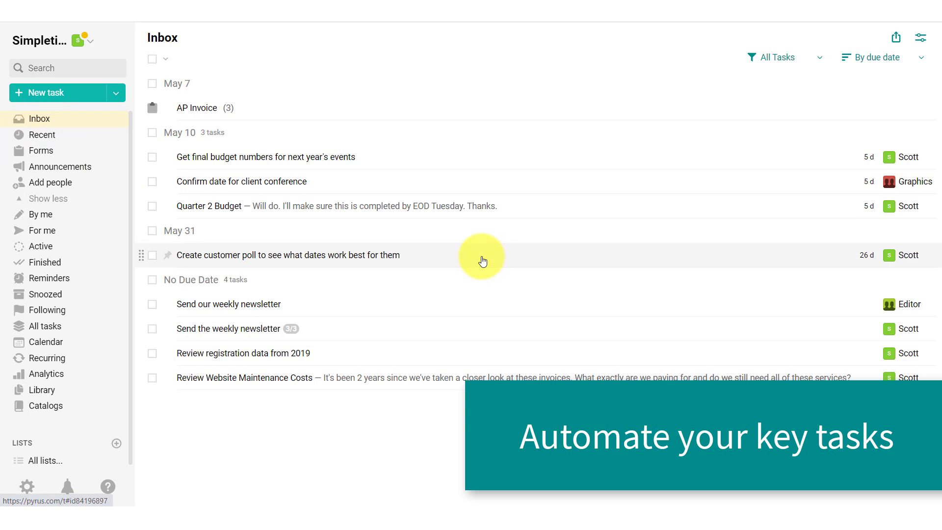